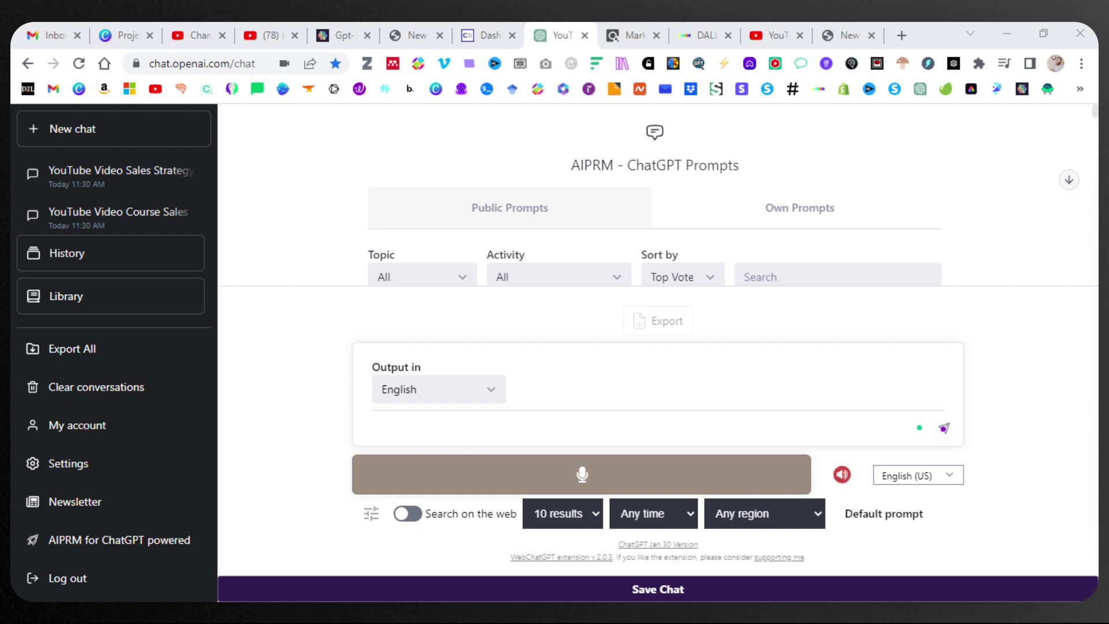
# Activate the prompt box and look through the Own Prompts list in AIPRM
pyautogui.click(473, 560)
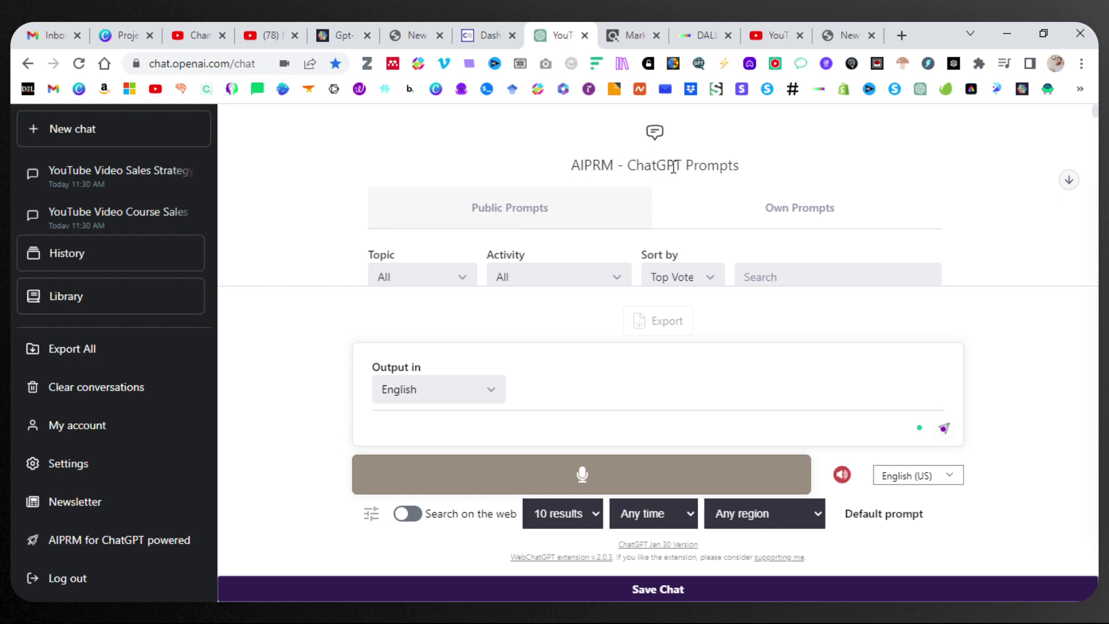
pyautogui.scroll(-3, 673, 167)
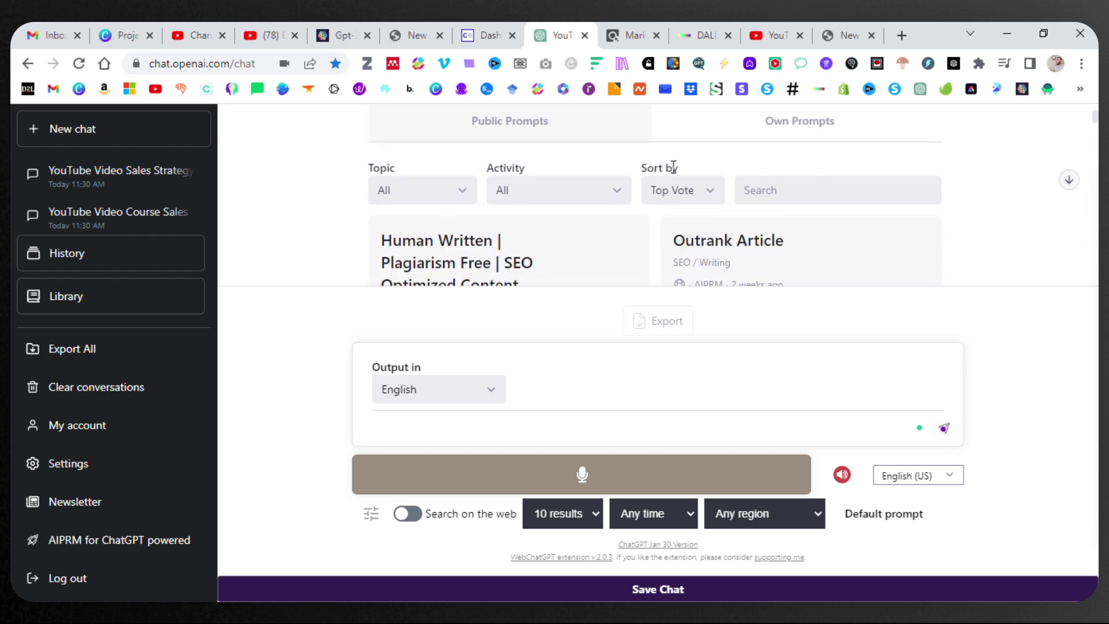
pyautogui.scroll(2, 673, 167)
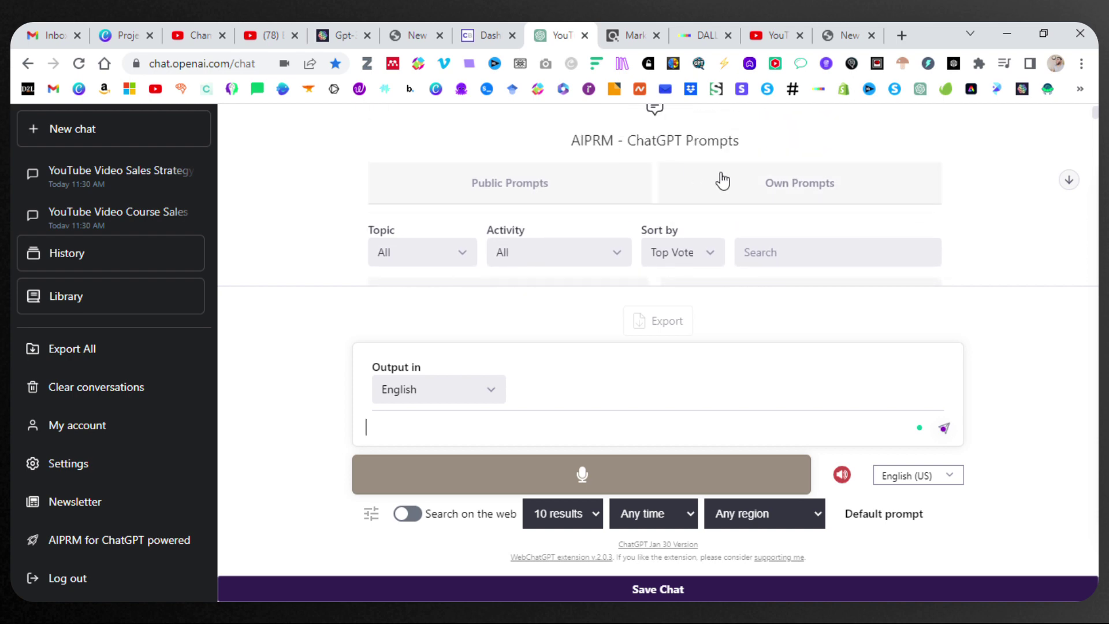
pyautogui.click(722, 181)
pyautogui.scroll(-1, 723, 181)
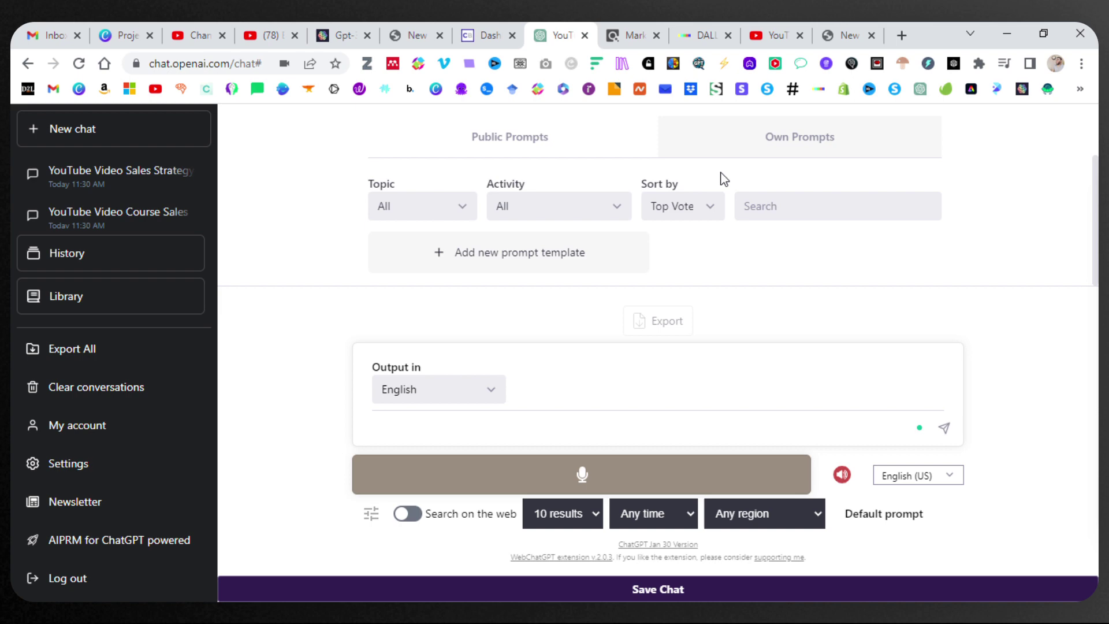
pyautogui.scroll(2, 723, 181)
pyautogui.scroll(-2, 722, 180)
pyautogui.scroll(1, 724, 179)
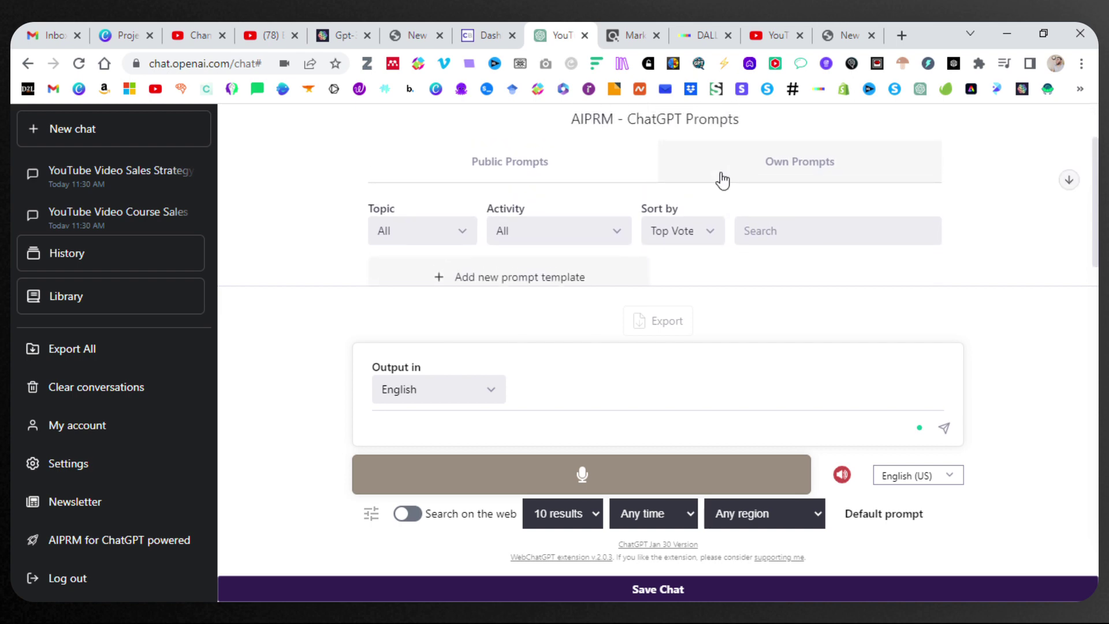
pyautogui.scroll(2, 723, 181)
# Return to Public Prompts and scroll the cards until 1 Click Blog Post appears
pyautogui.click(611, 211)
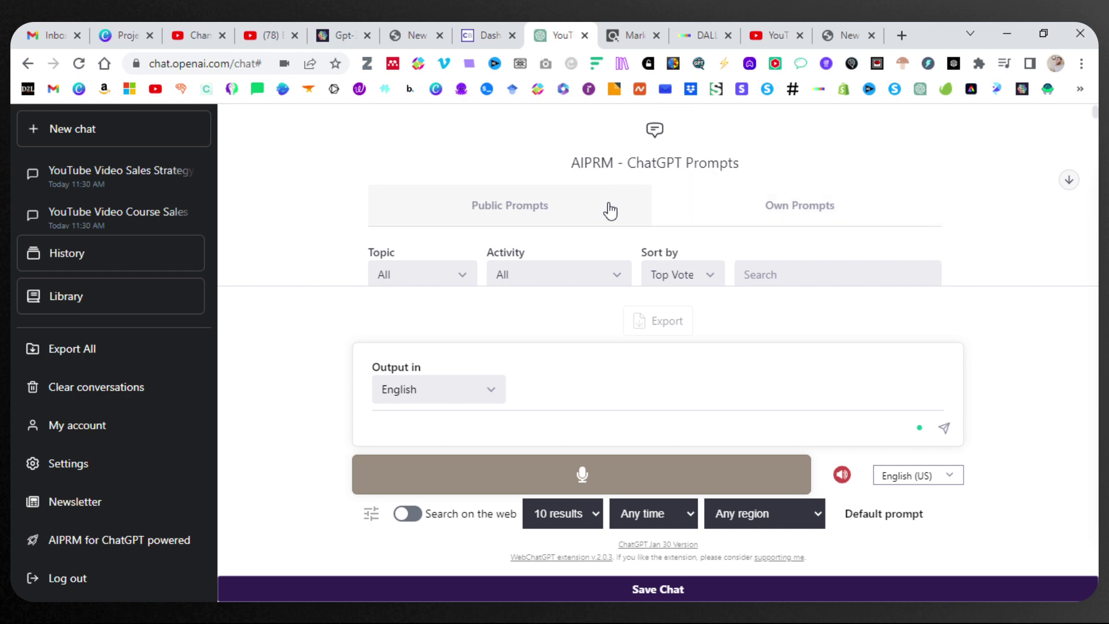
pyautogui.scroll(-2, 714, 197)
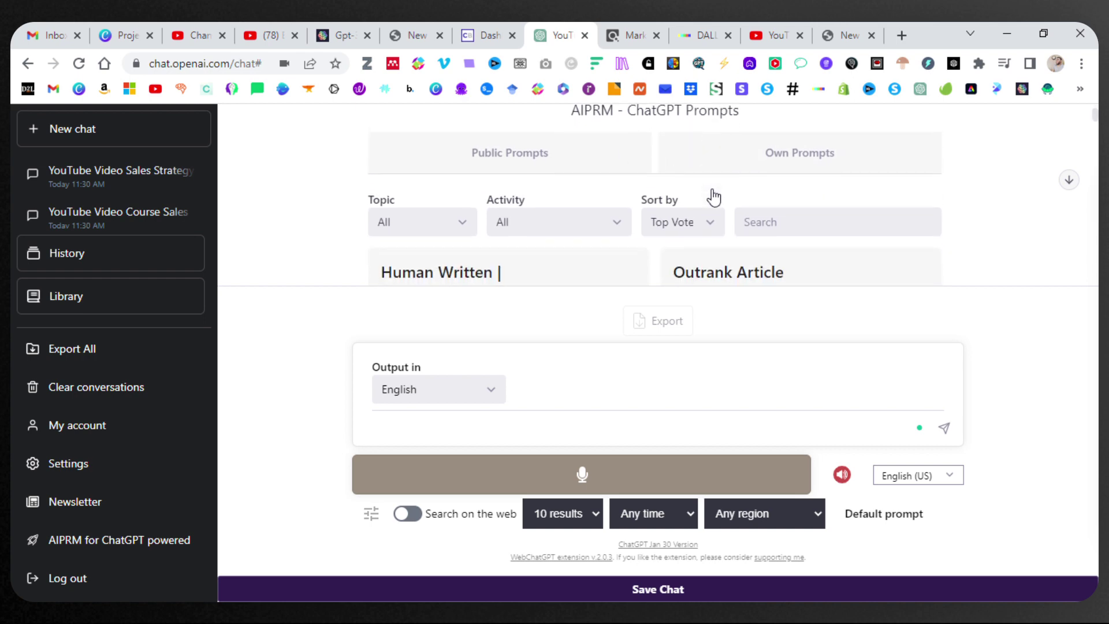
pyautogui.scroll(-1, 714, 197)
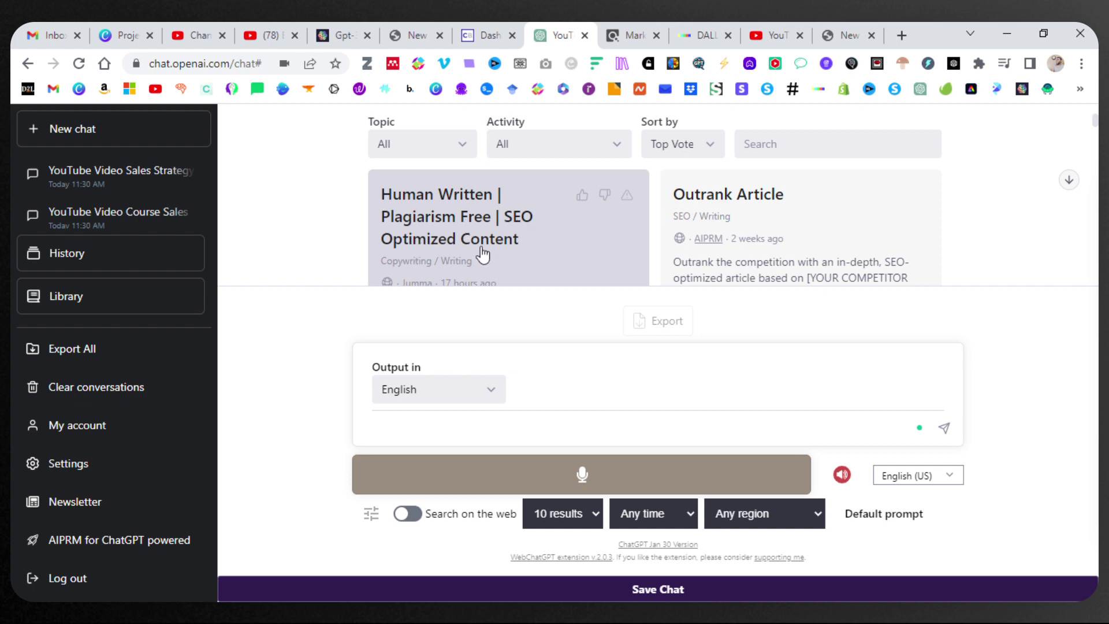
pyautogui.scroll(-1, 483, 255)
pyautogui.scroll(-1, 483, 255)
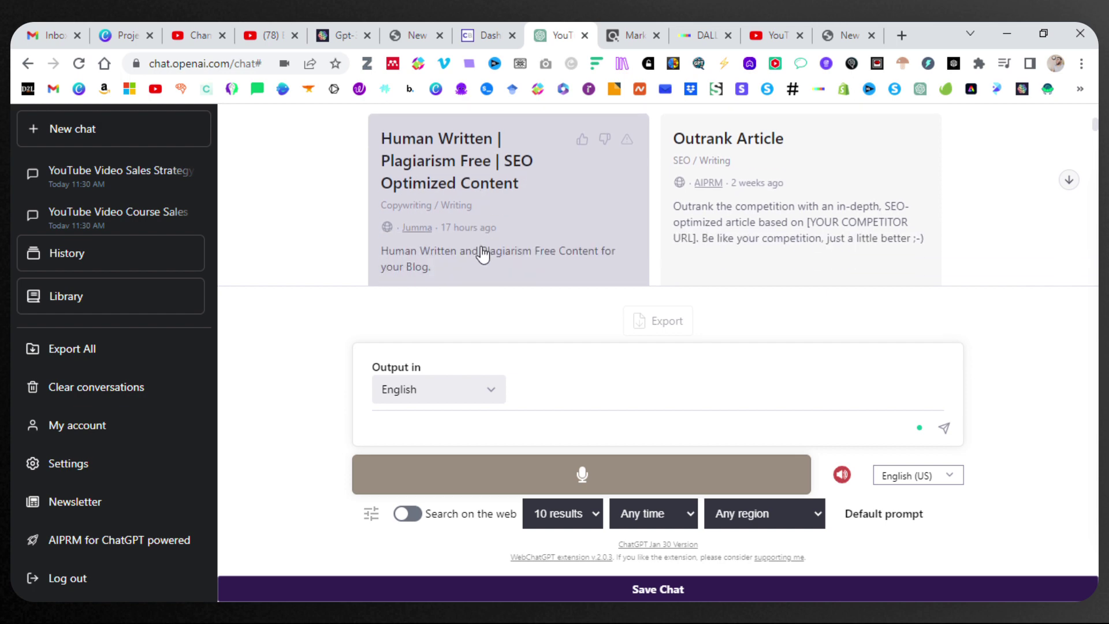
pyautogui.scroll(-7, 482, 254)
pyautogui.scroll(7, 657, 181)
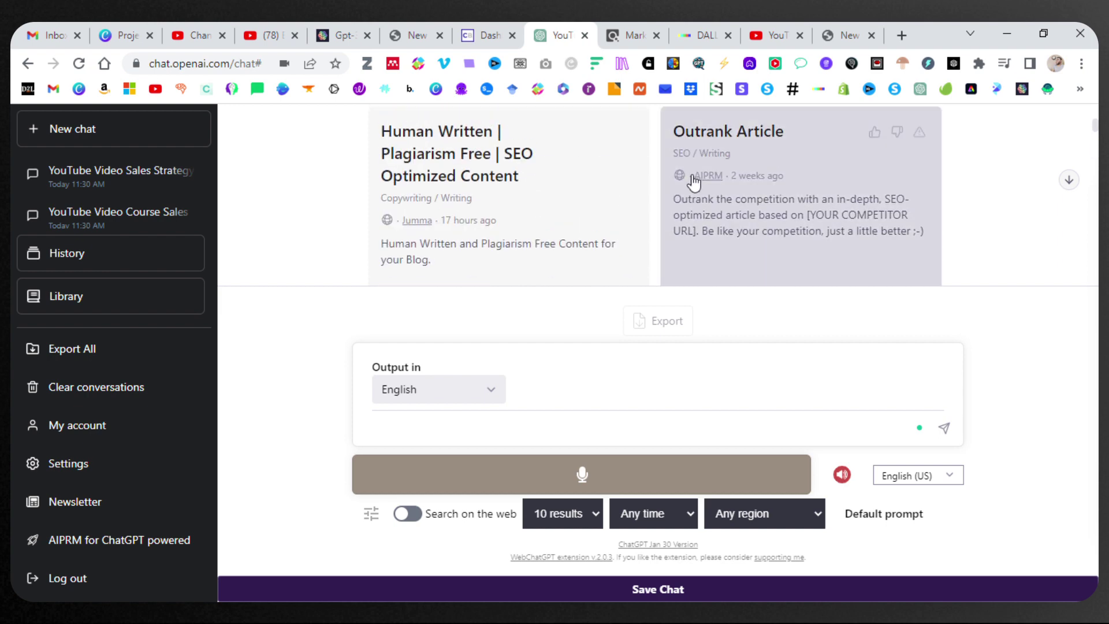
pyautogui.scroll(-2, 767, 179)
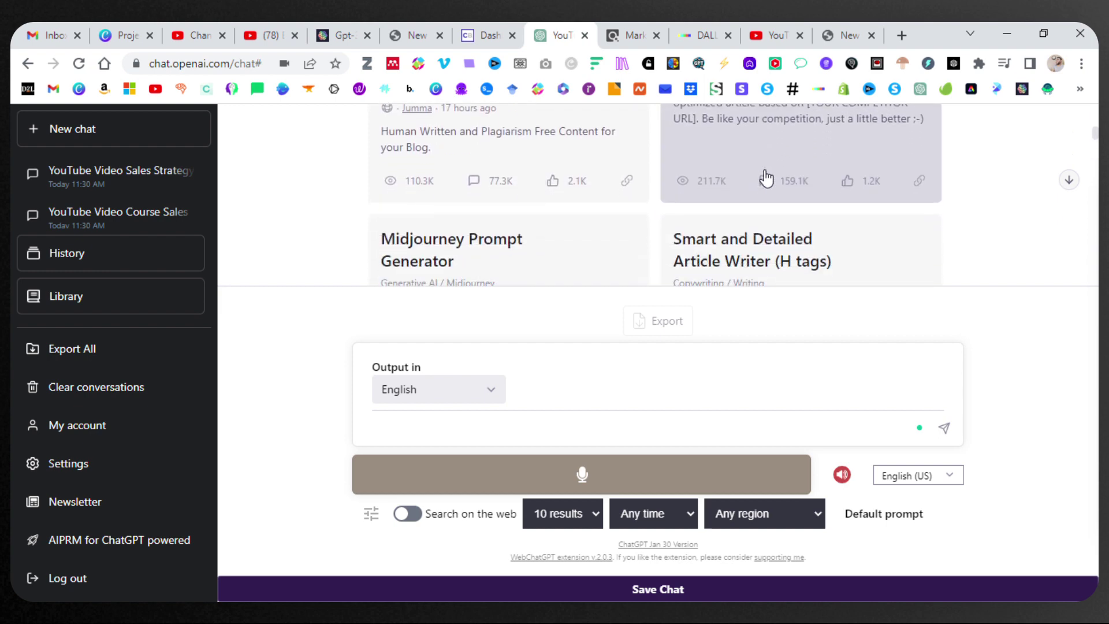
pyautogui.scroll(-1, 766, 179)
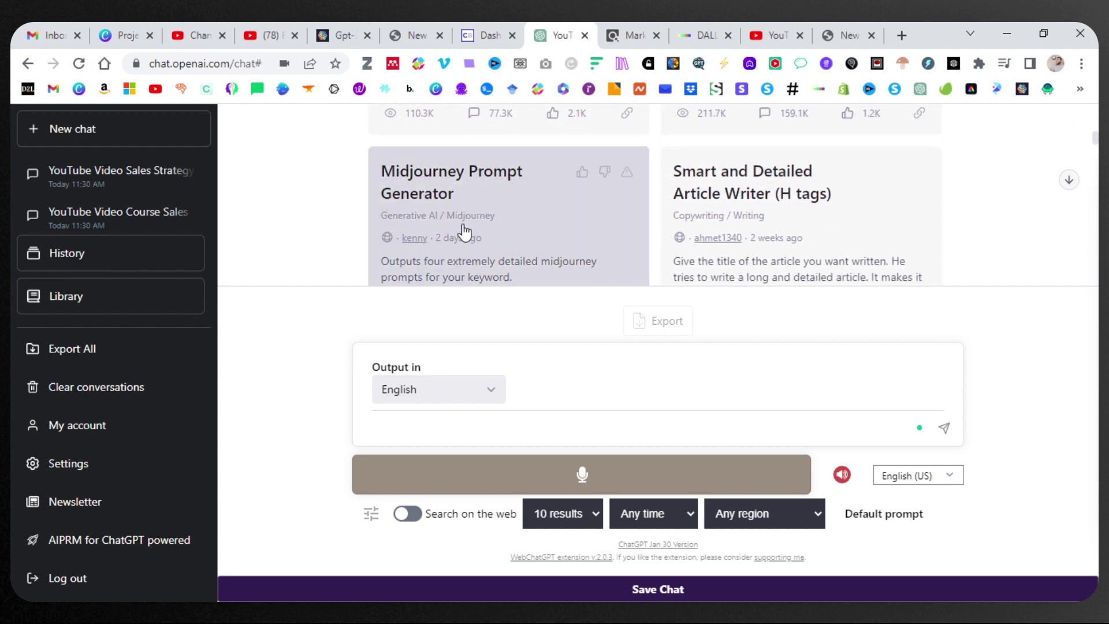
pyautogui.scroll(-1, 784, 239)
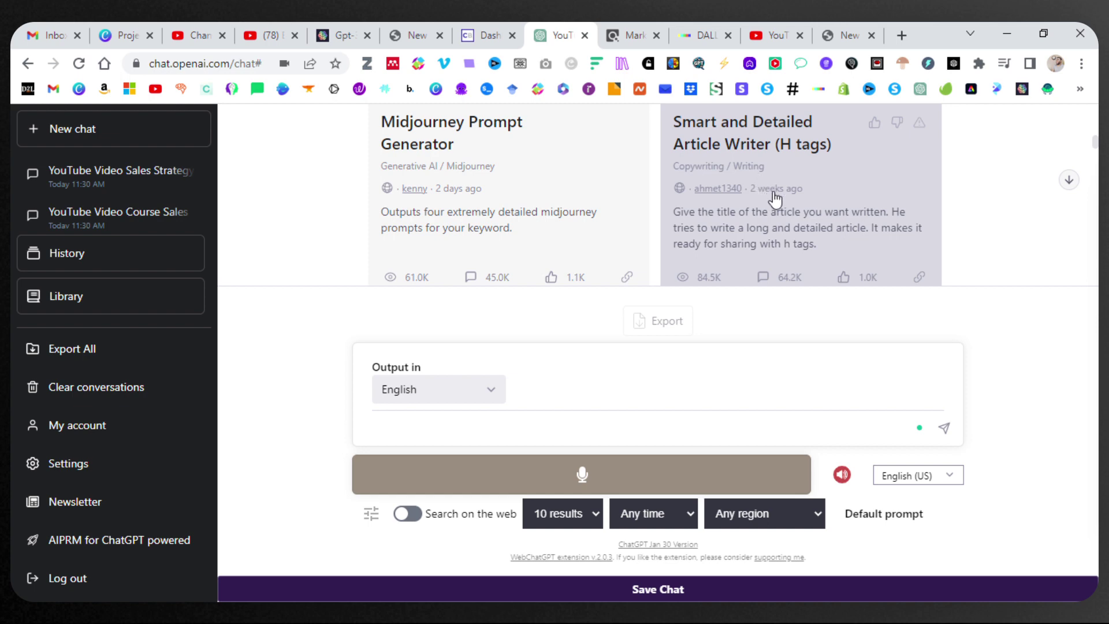
pyautogui.scroll(-3, 776, 201)
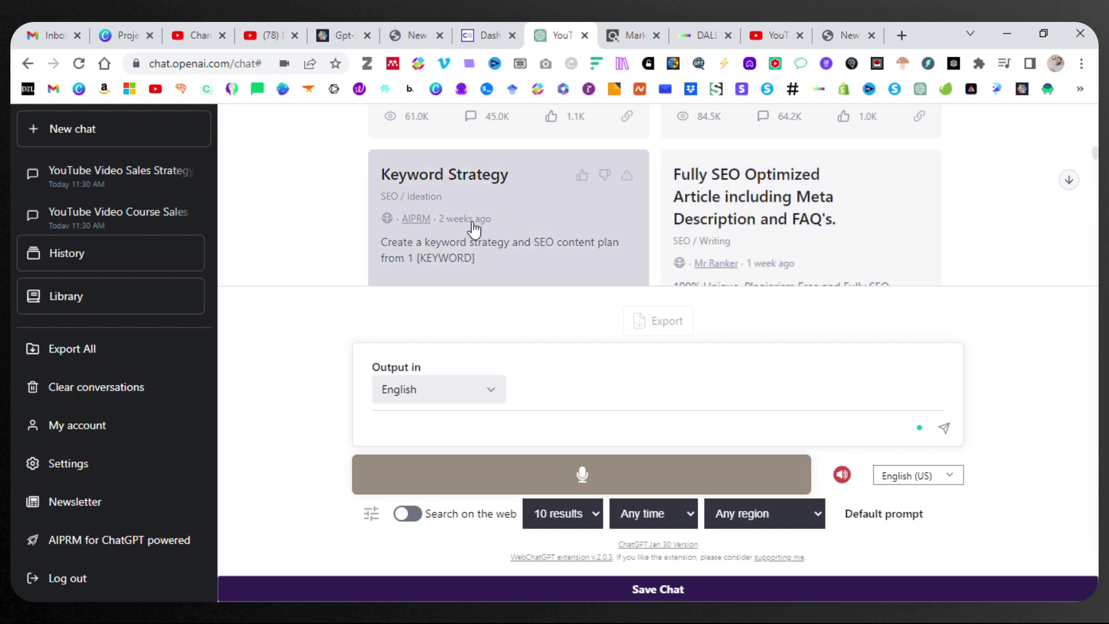
pyautogui.scroll(-3, 498, 214)
pyautogui.scroll(-3, 497, 214)
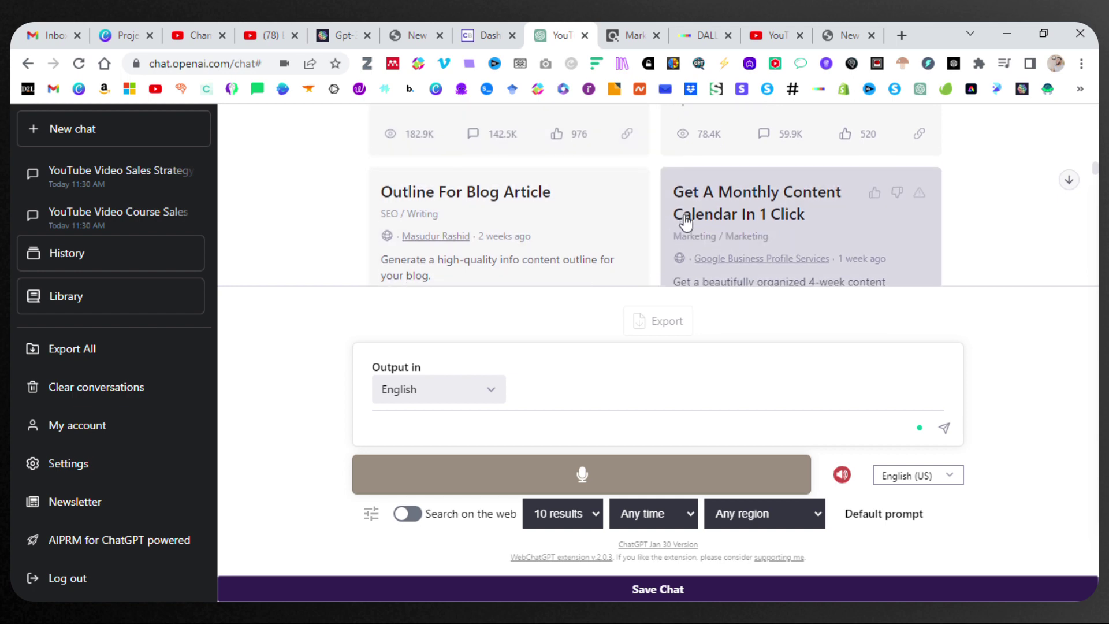
pyautogui.scroll(-3, 685, 218)
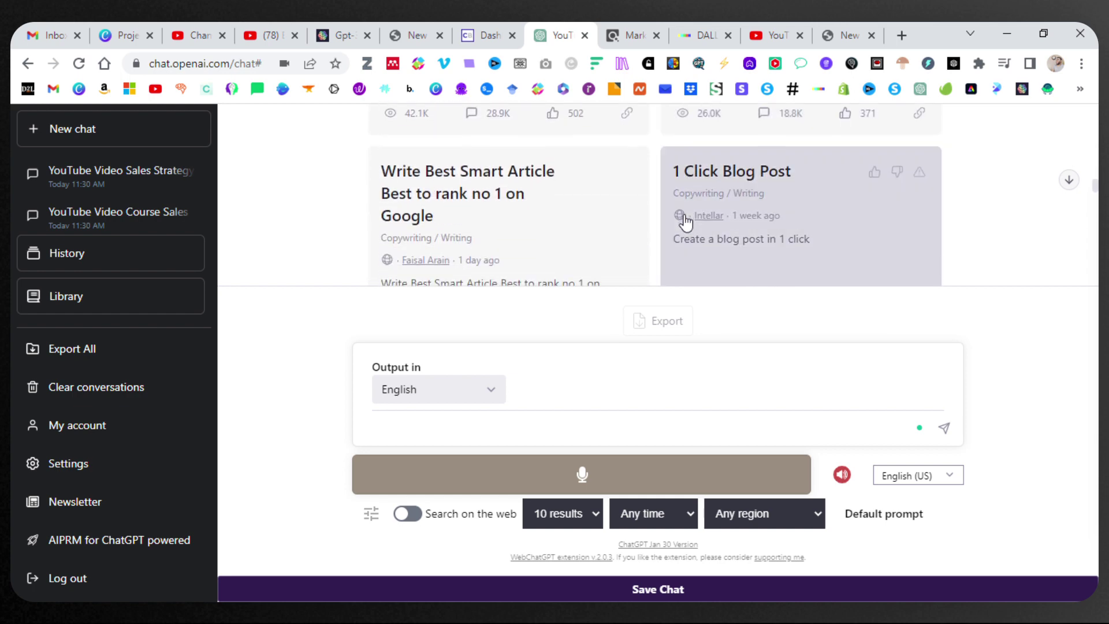
pyautogui.scroll(3, 696, 208)
pyautogui.scroll(-10, 728, 223)
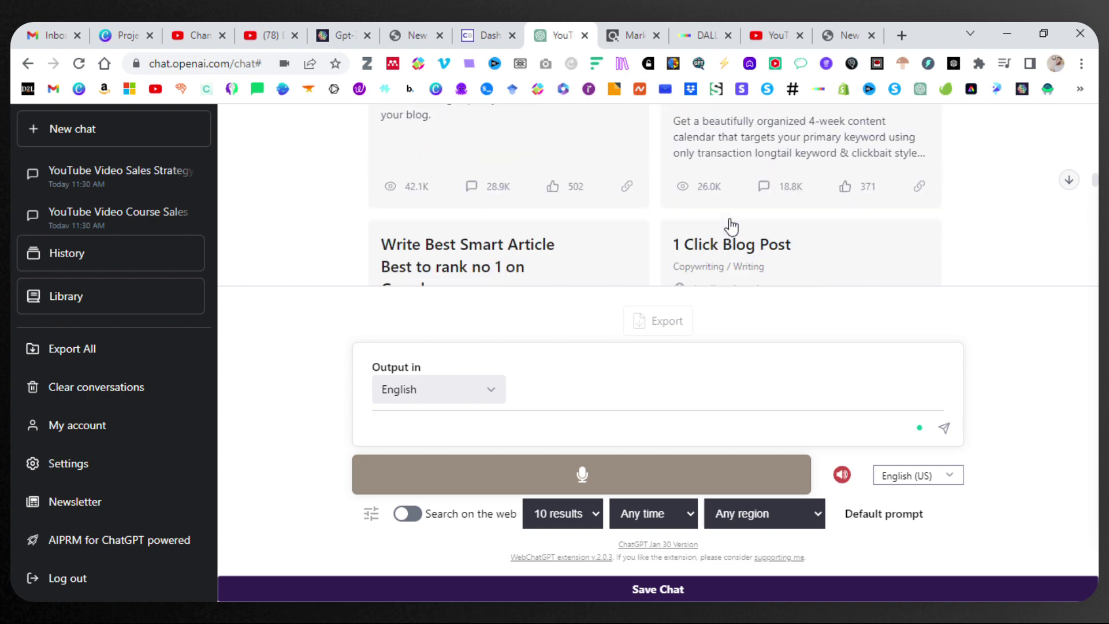
pyautogui.scroll(5, 731, 224)
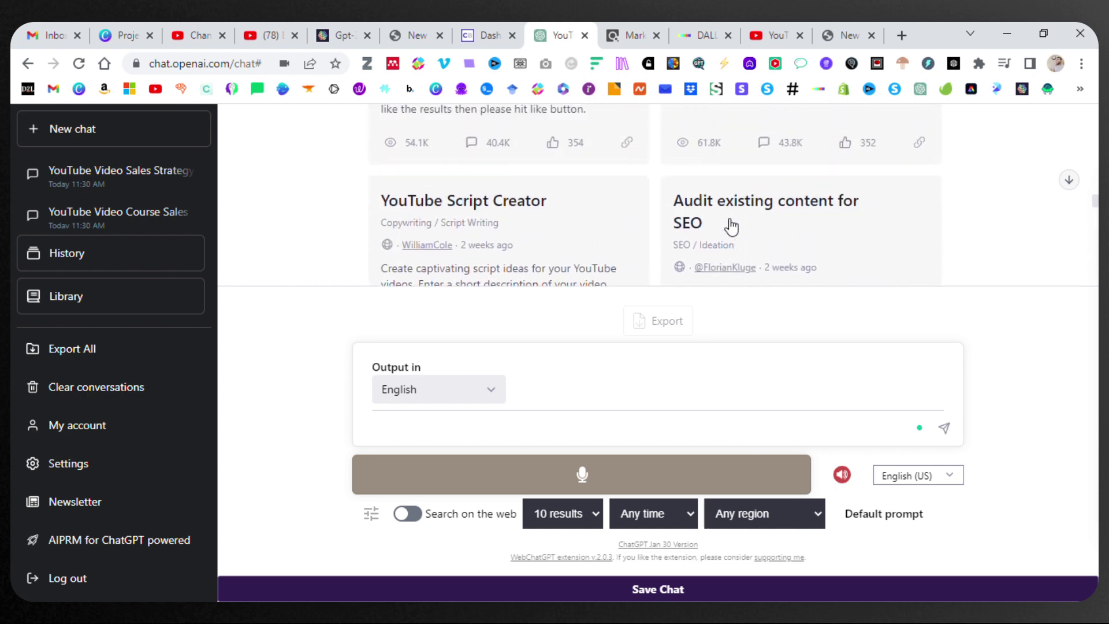
pyautogui.scroll(1, 730, 224)
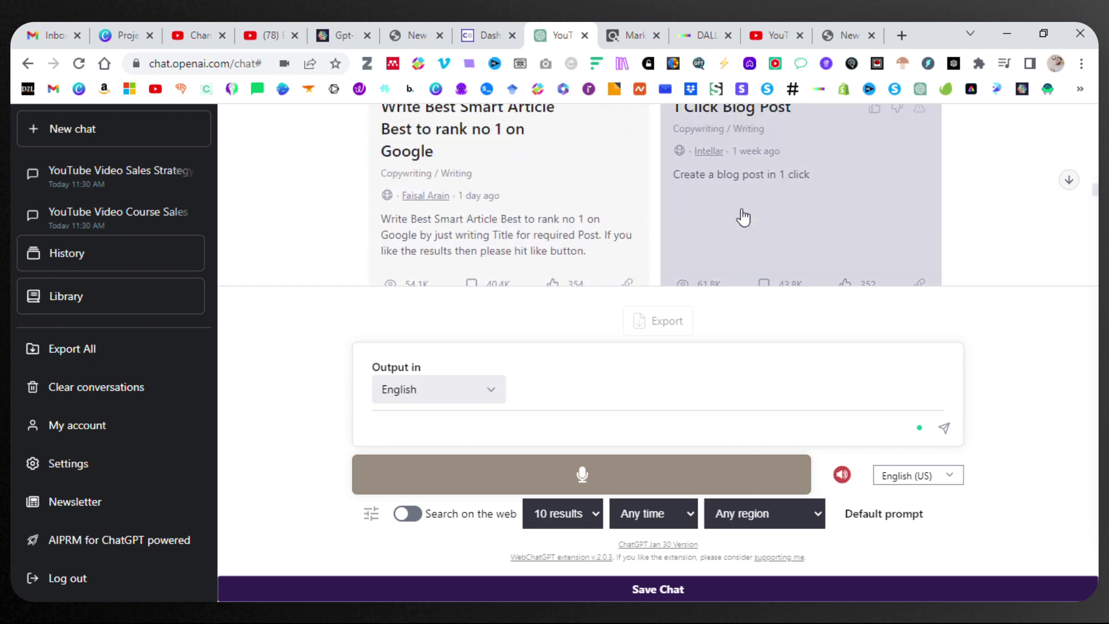
# Run the 1 Click Blog Post template with 'yoga' as the topic
pyautogui.click(787, 197)
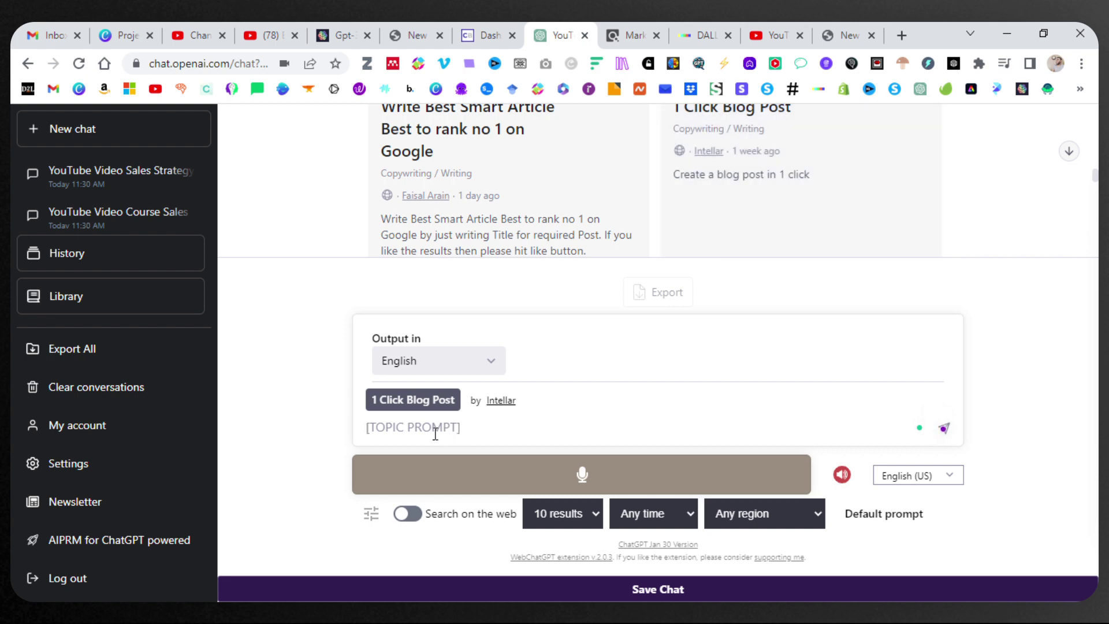
pyautogui.write('yoga')
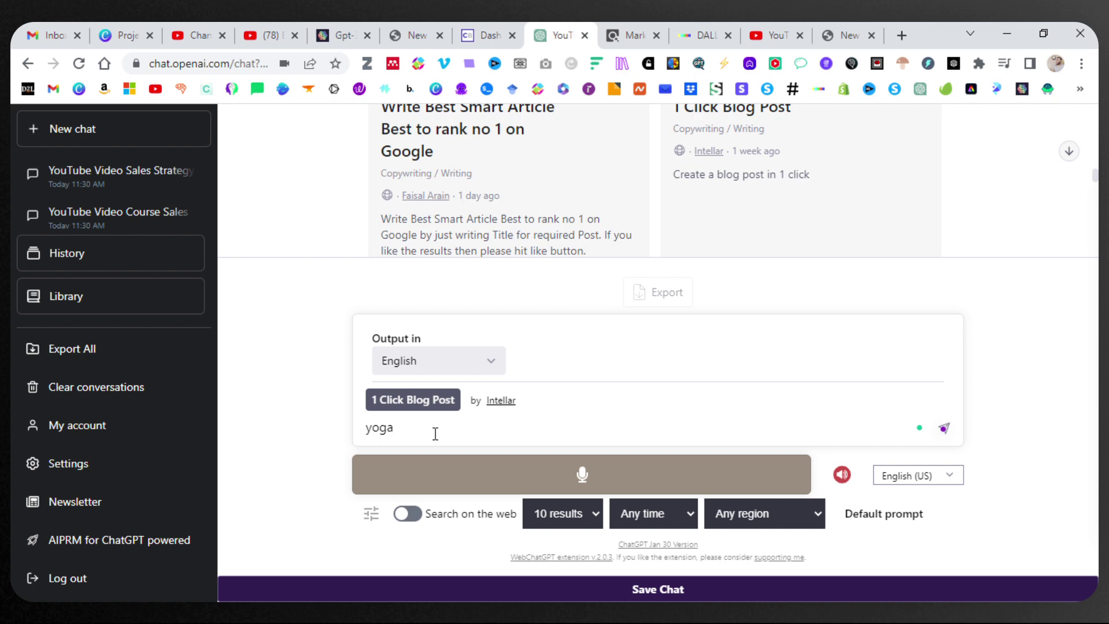
pyautogui.click(945, 429)
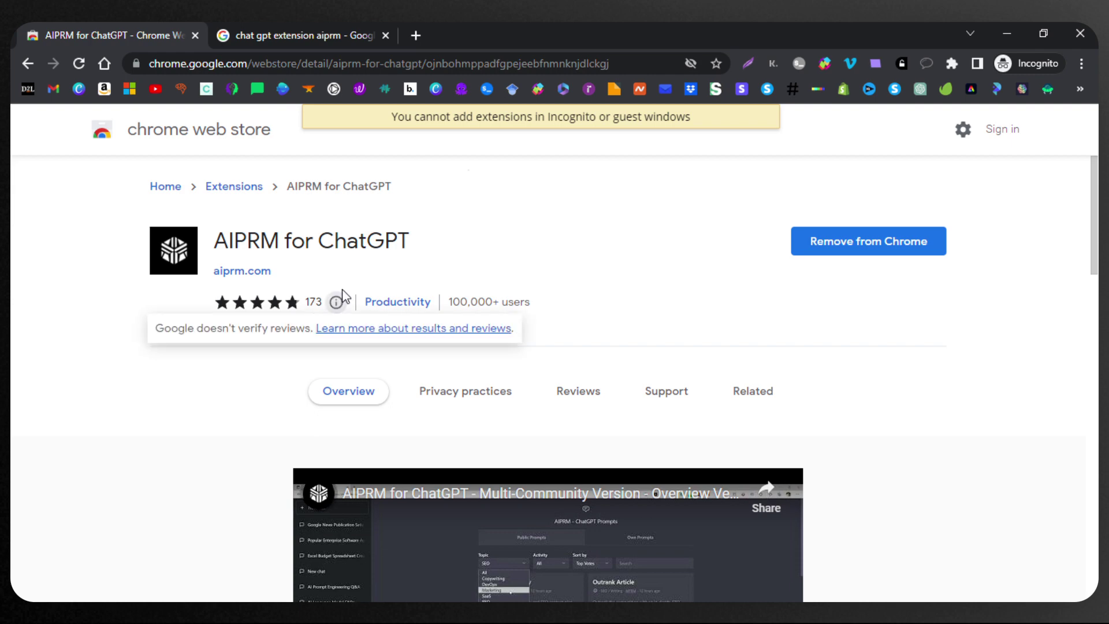
# Bring up the overview video on the AIPRM for ChatGPT Chrome Web Store page
pyautogui.moveTo(324, 315)
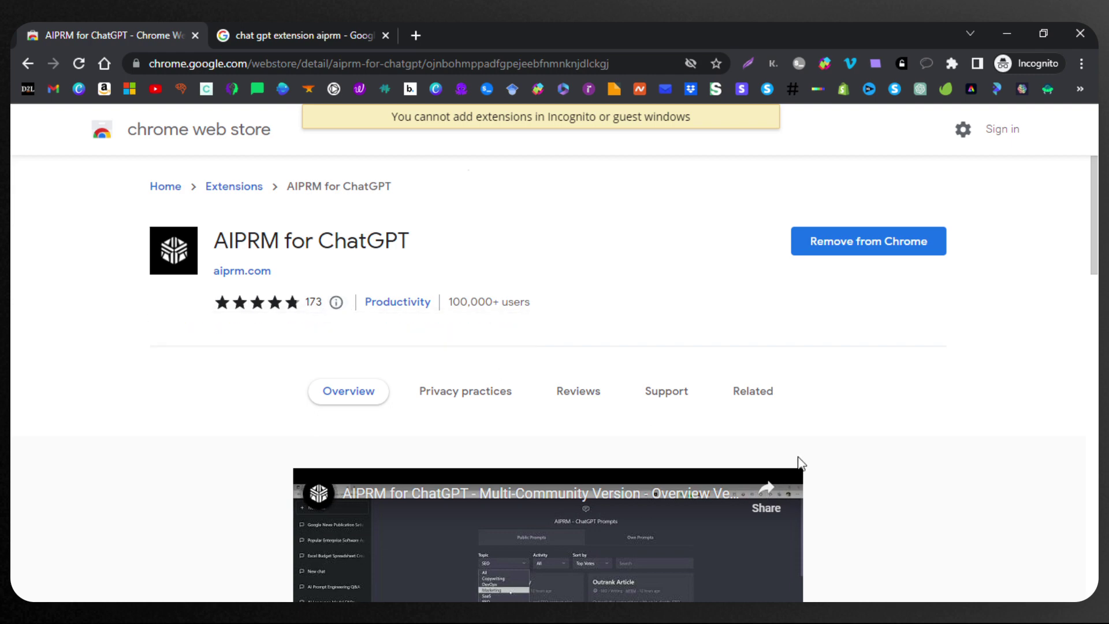
pyautogui.scroll(-2, 1097, 275)
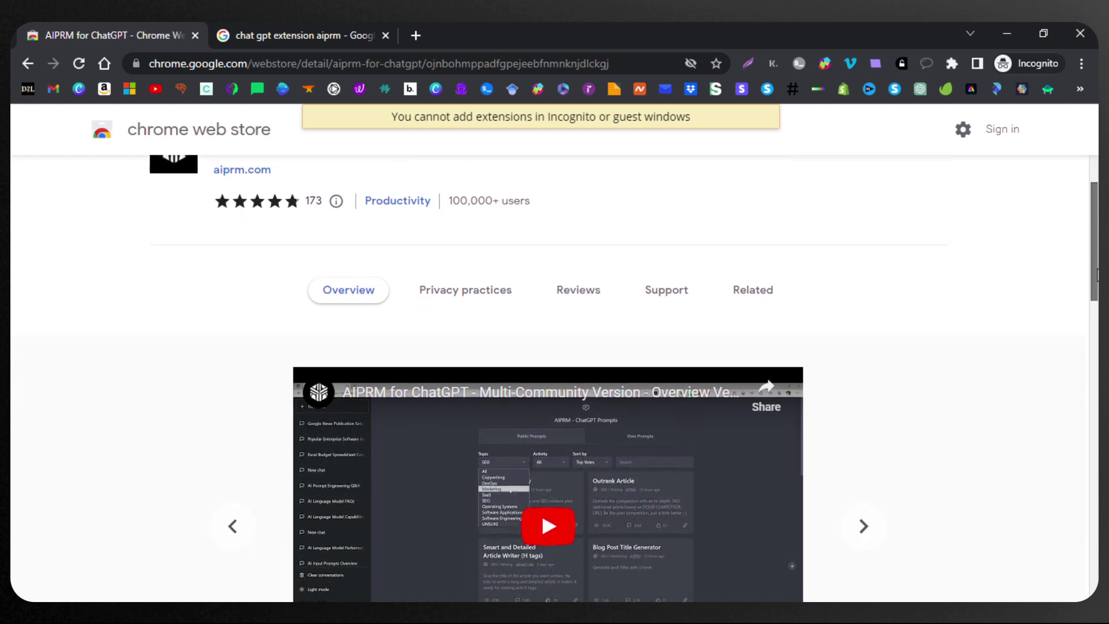
pyautogui.moveTo(1097, 275); pyautogui.dragTo(1096, 430)
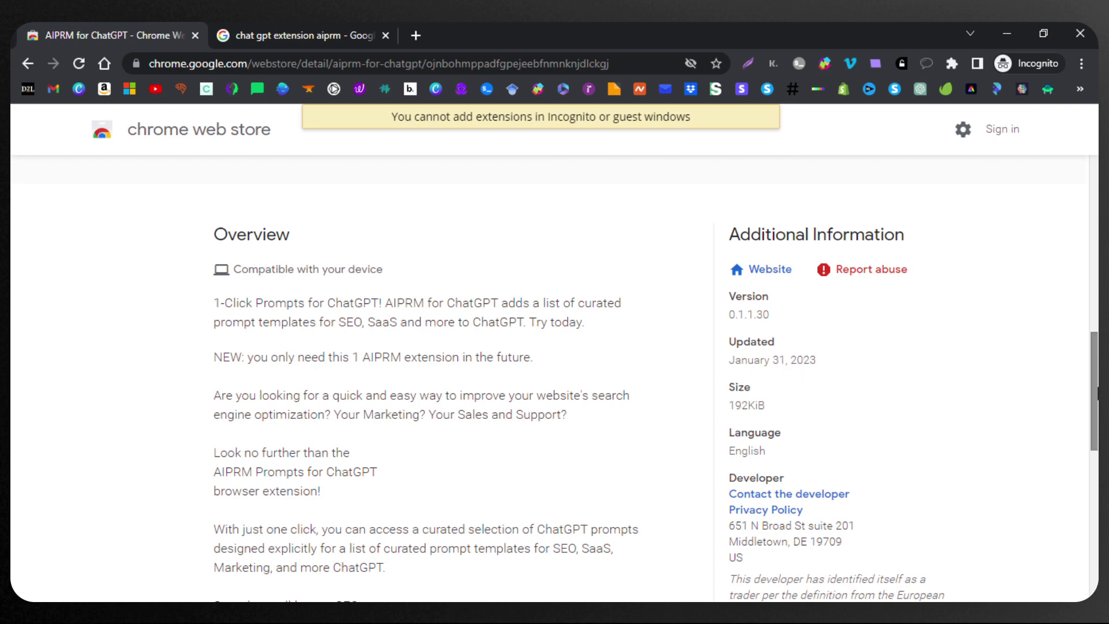
pyautogui.moveTo(1097, 393); pyautogui.dragTo(1097, 419)
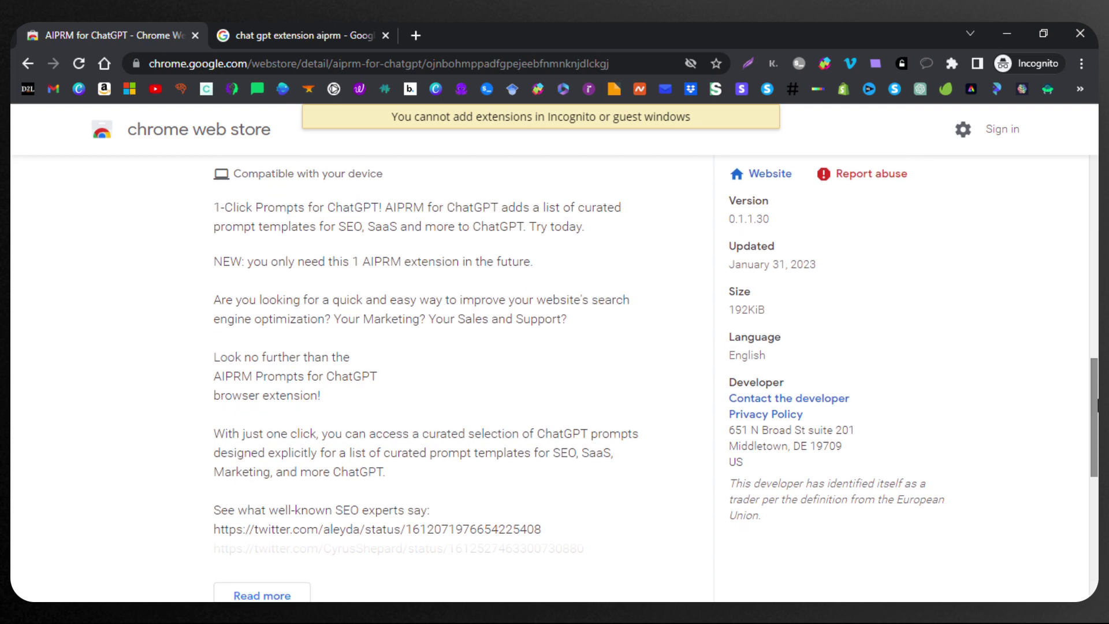
pyautogui.scroll(-5, 595, 323)
pyautogui.scroll(1, 595, 324)
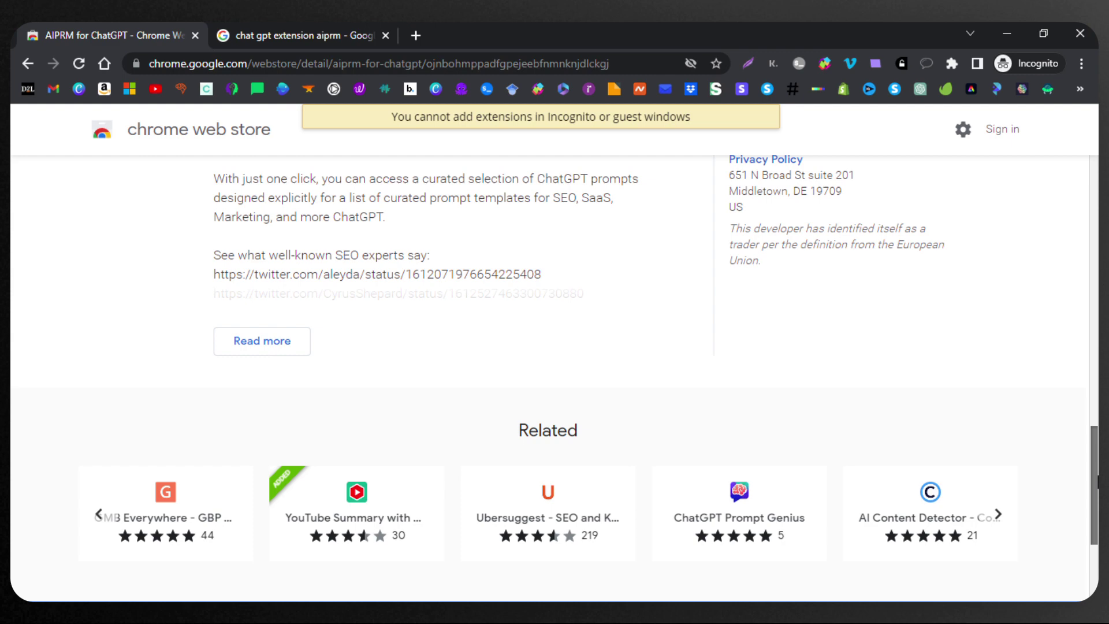
pyautogui.scroll(1, 564, 379)
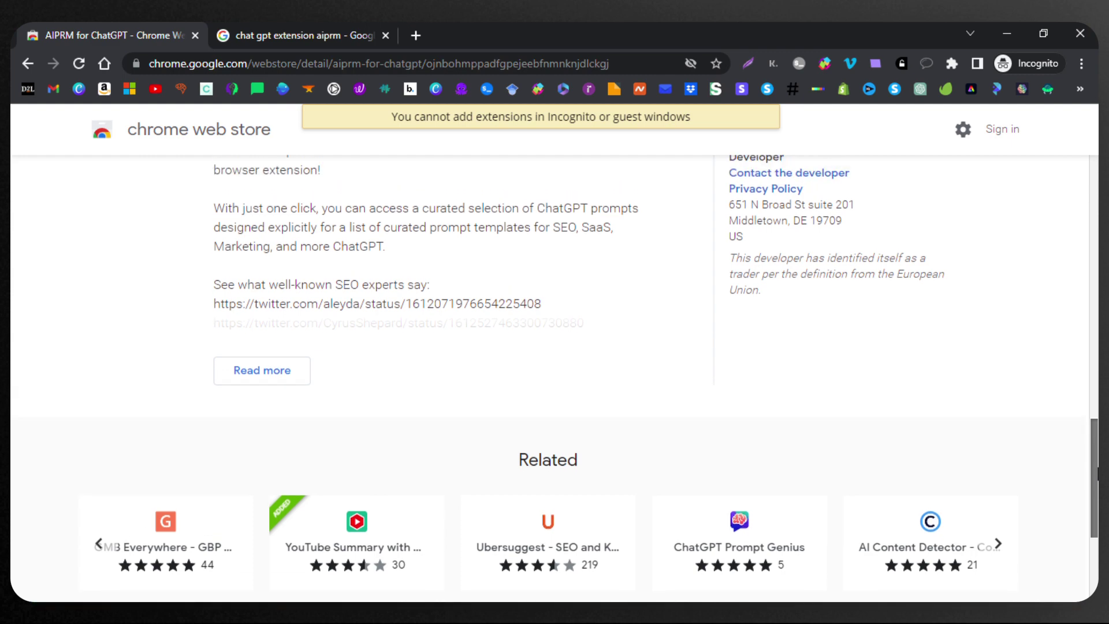
pyautogui.moveTo(1096, 472); pyautogui.dragTo(1096, 229)
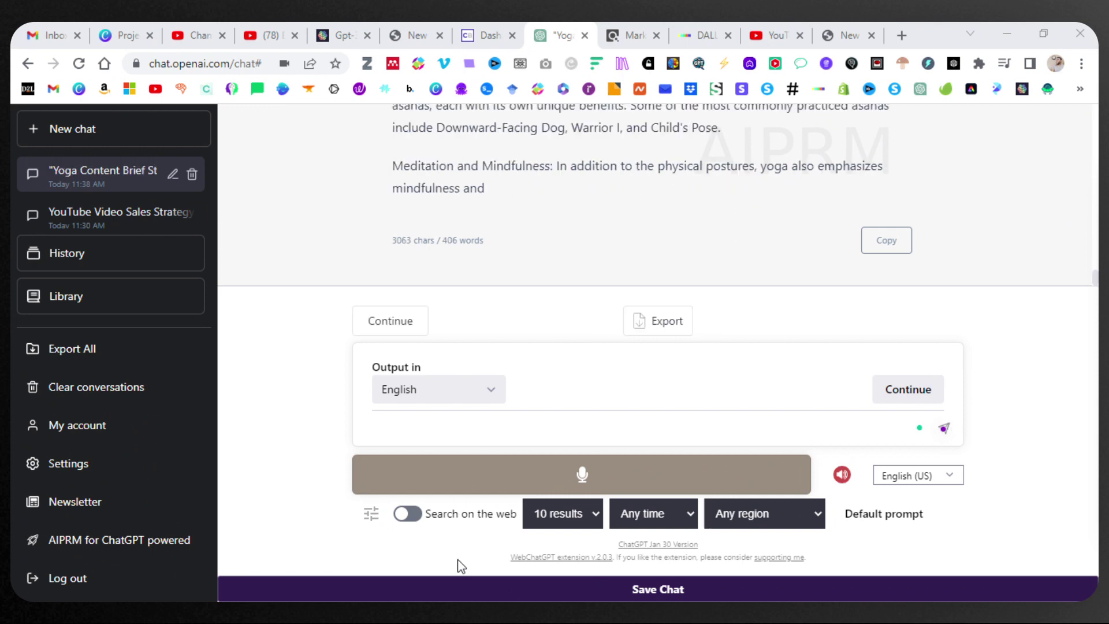
# Scroll back up to the start of the yoga content brief and meta descriptions
pyautogui.scroll(3, 756, 225)
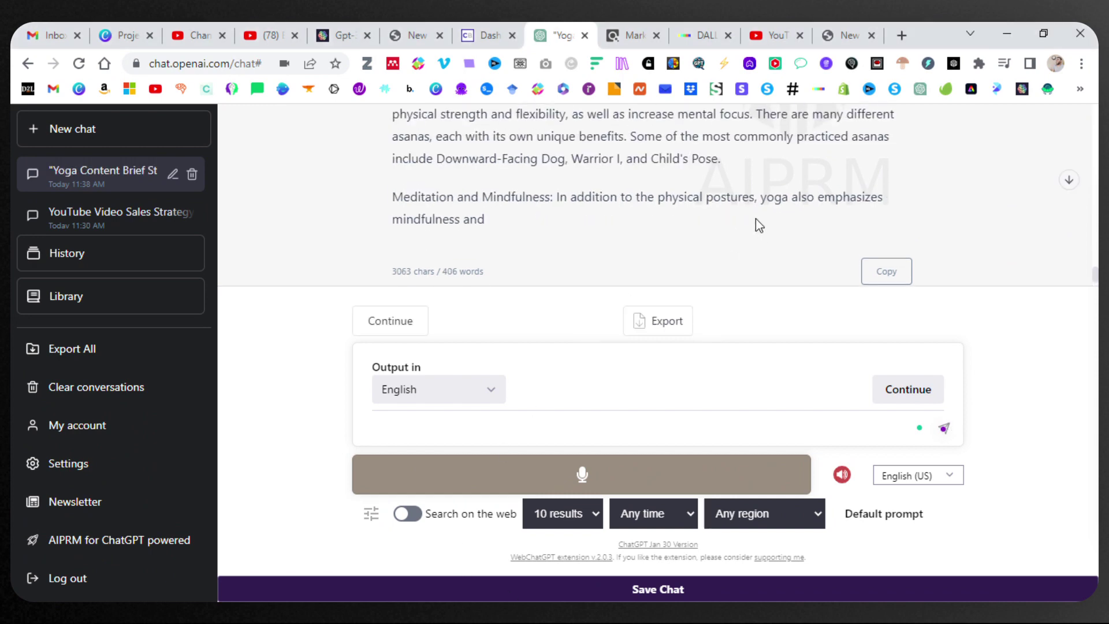
pyautogui.scroll(5, 755, 222)
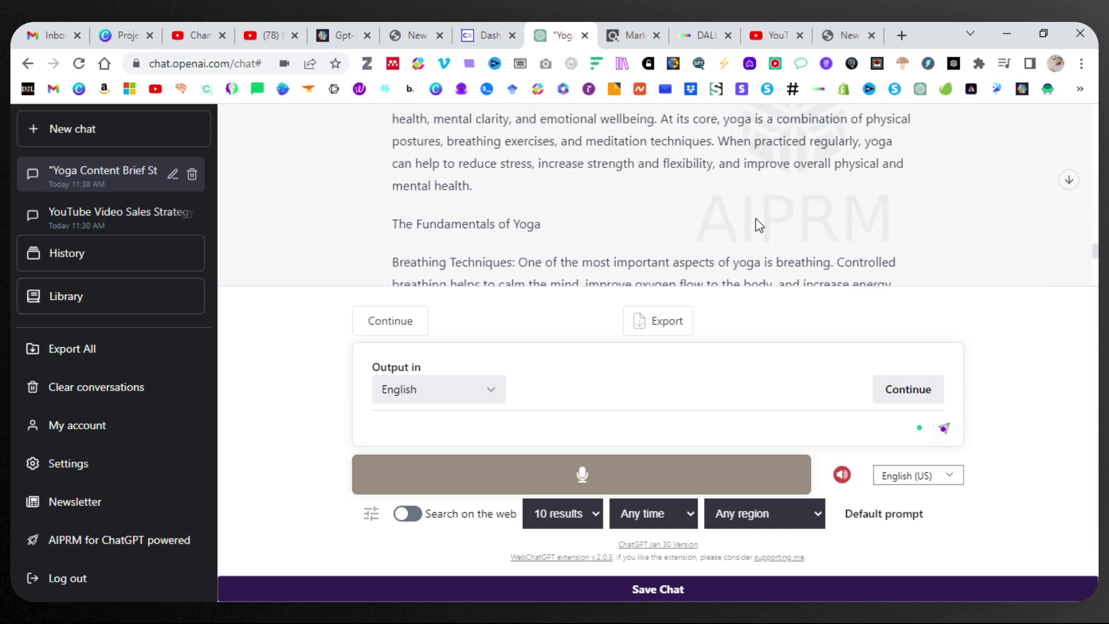
pyautogui.scroll(6, 756, 222)
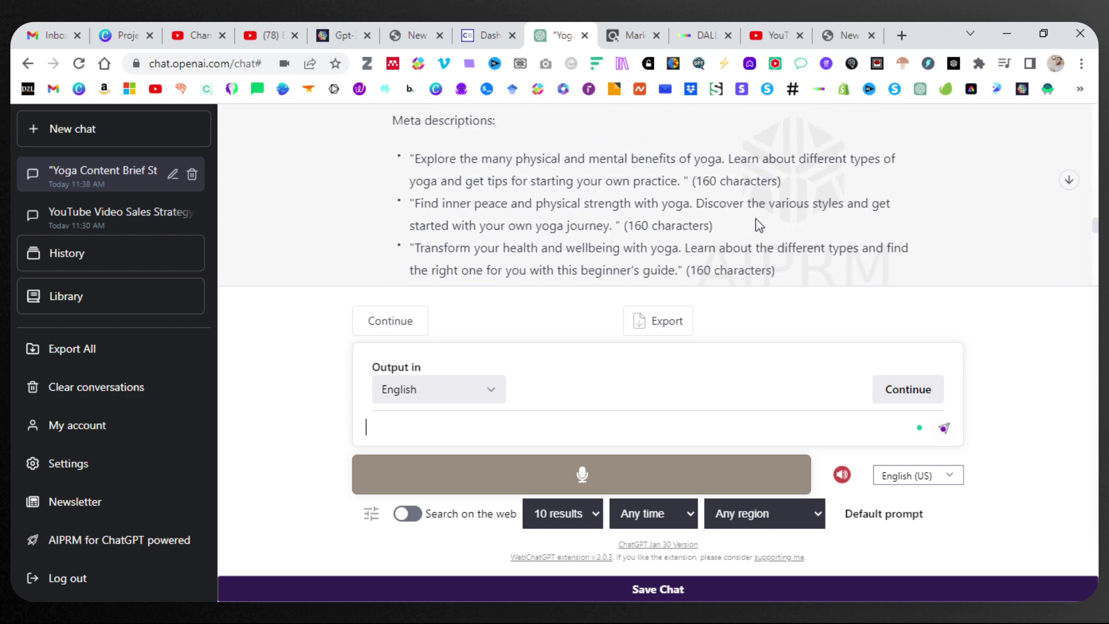
pyautogui.scroll(6, 758, 224)
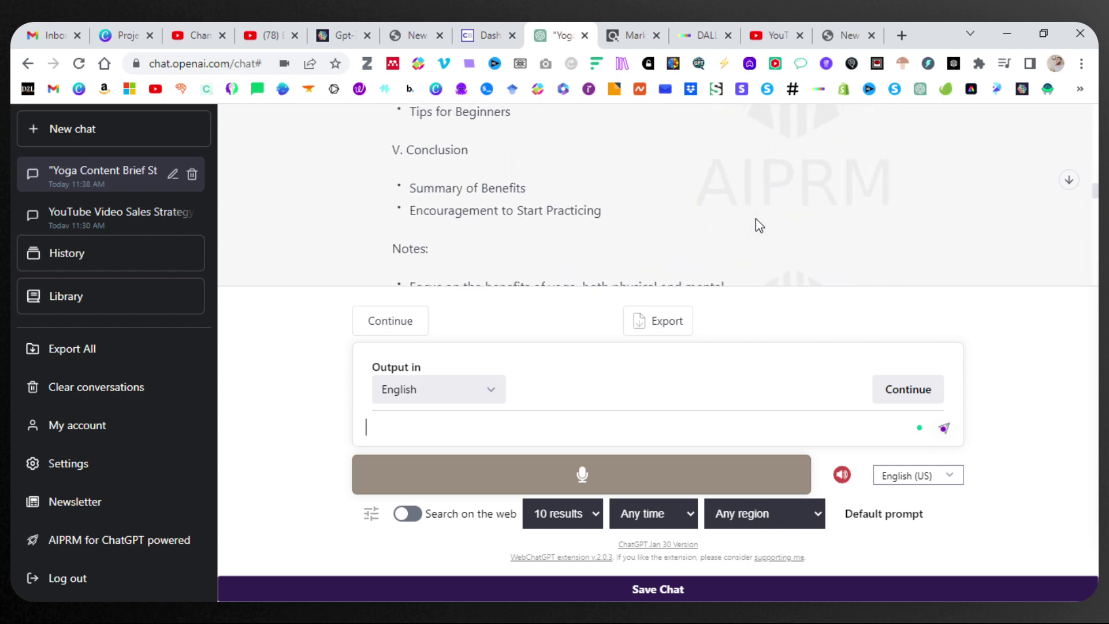
pyautogui.scroll(4, 755, 224)
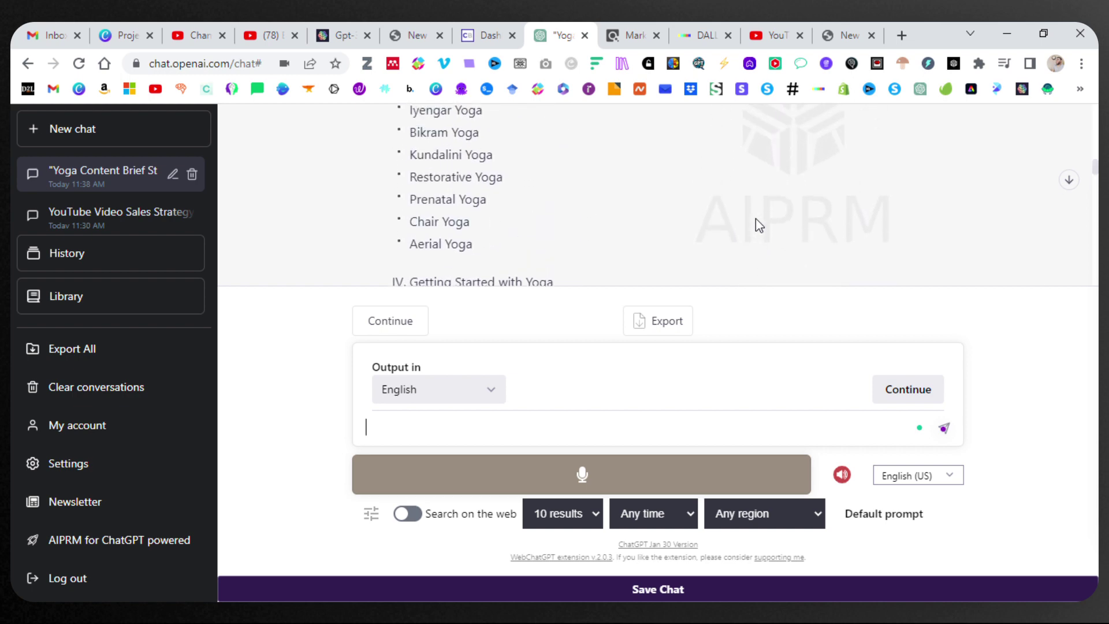
pyautogui.scroll(6, 757, 225)
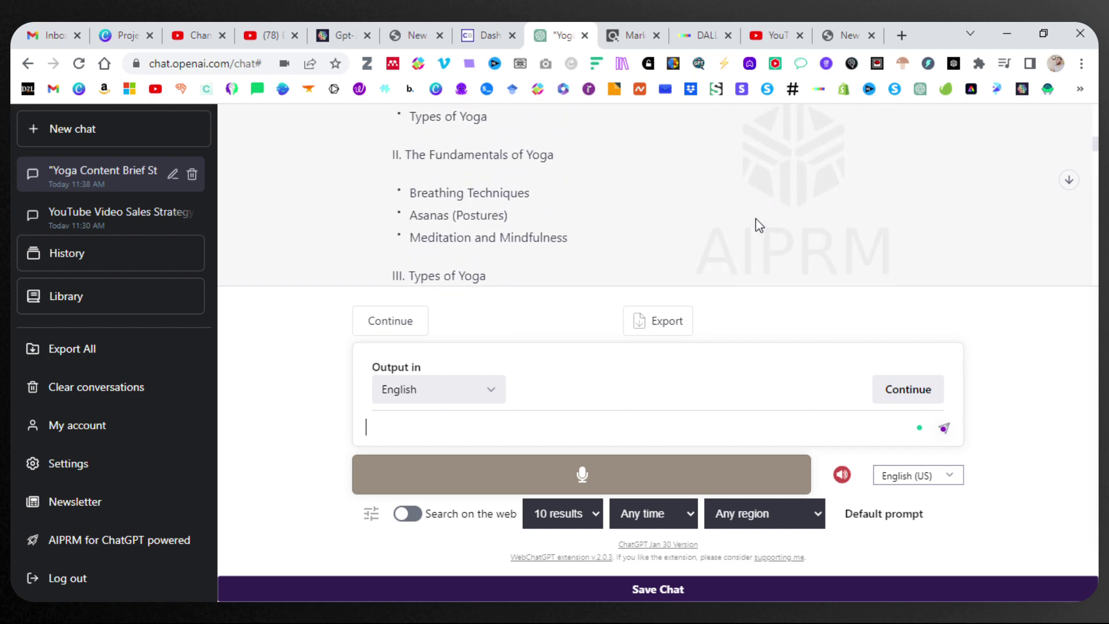
pyautogui.scroll(2, 756, 225)
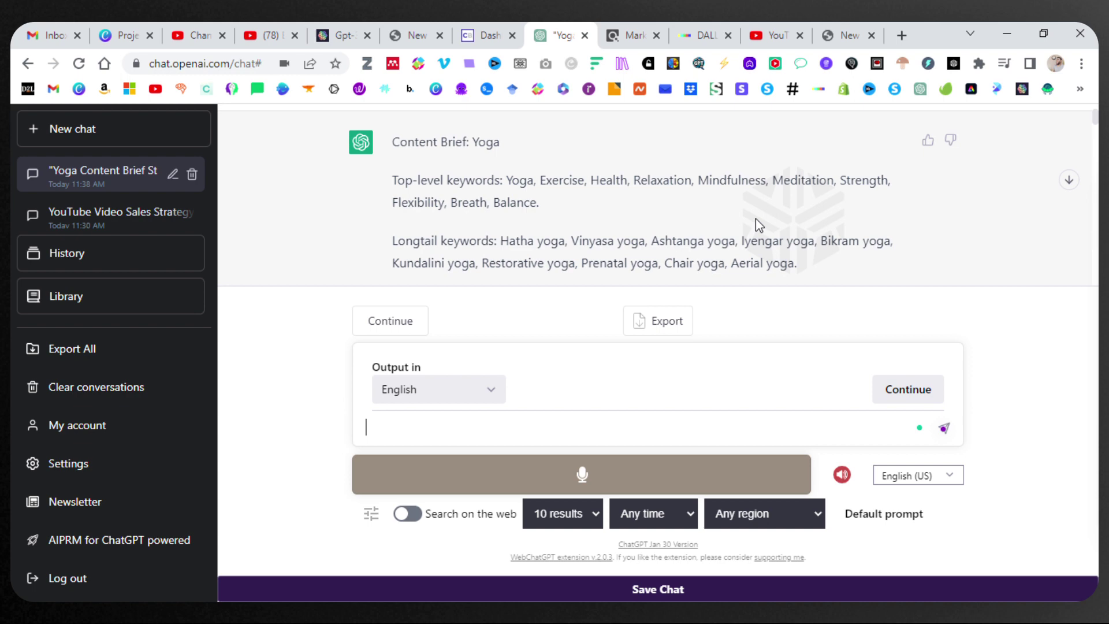
# Read down through the yoga blog post draft to where it stops mid-sentence
pyautogui.scroll(-1, 756, 219)
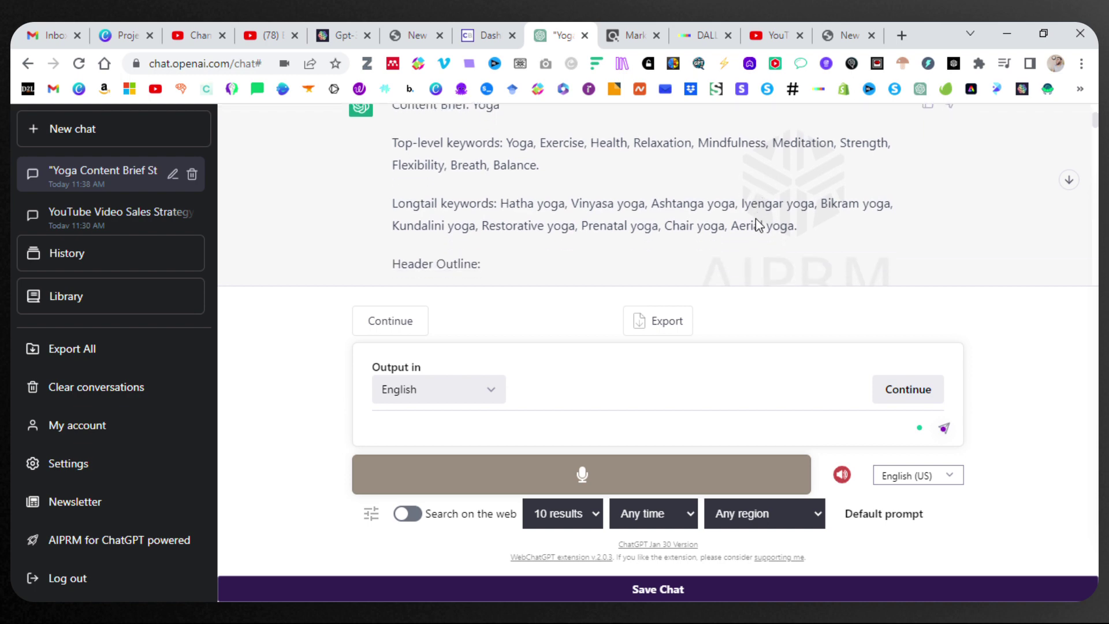
pyautogui.scroll(-1, 757, 224)
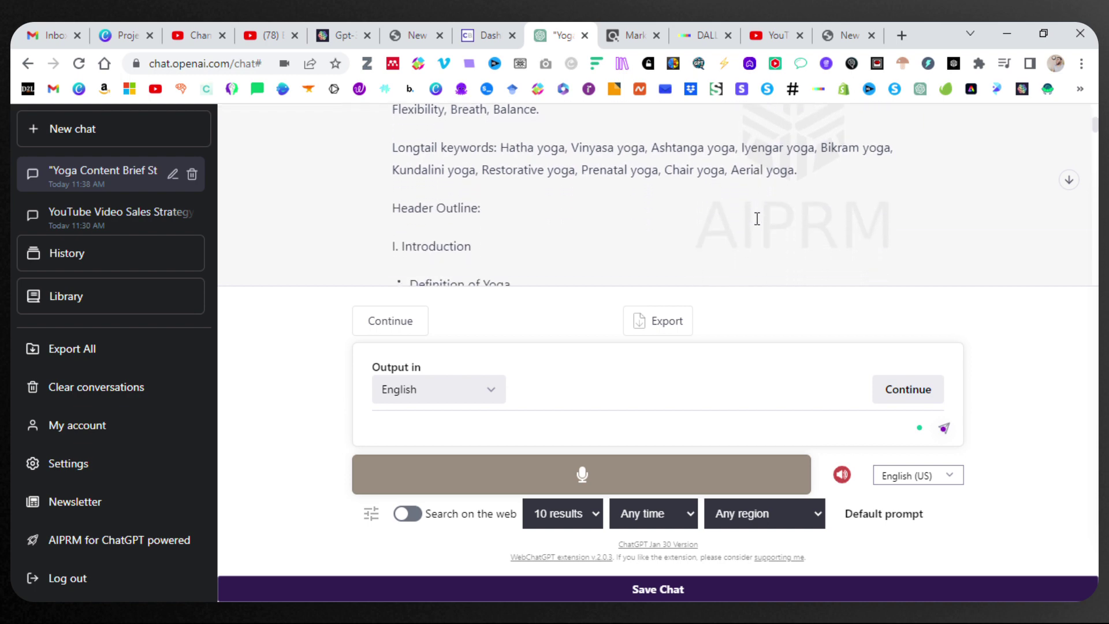
pyautogui.scroll(-3, 756, 220)
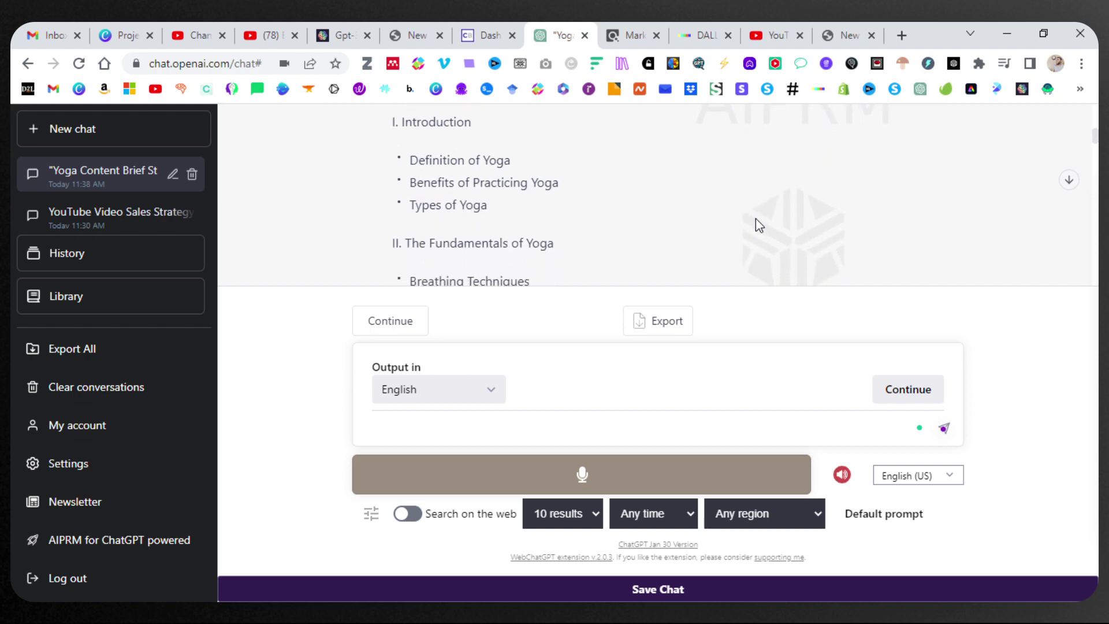
pyautogui.scroll(-5, 756, 219)
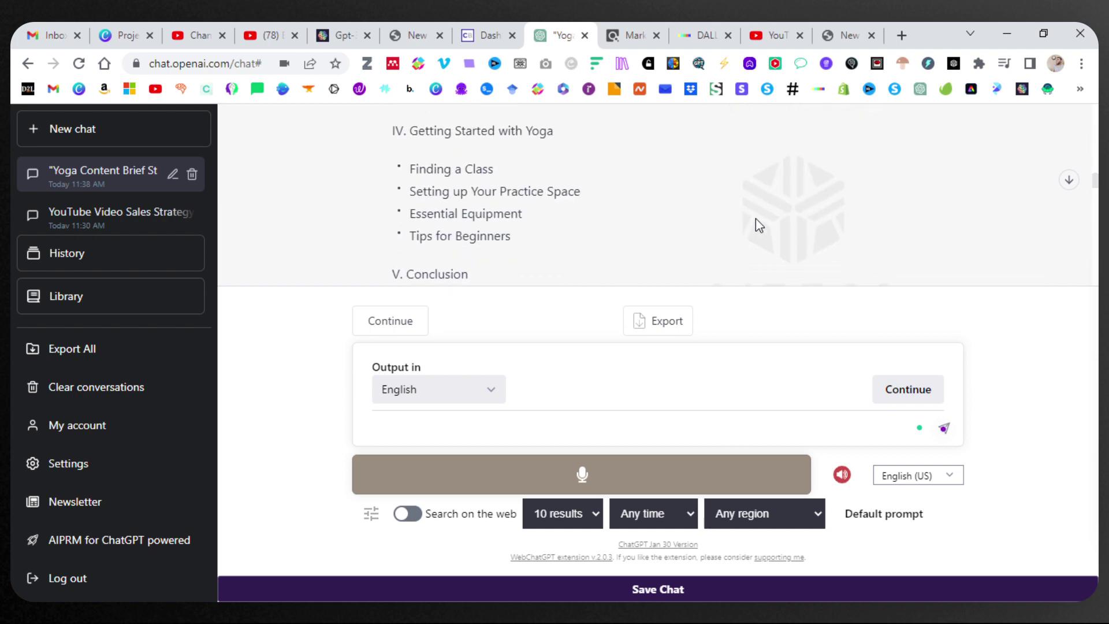
pyautogui.scroll(6, 756, 219)
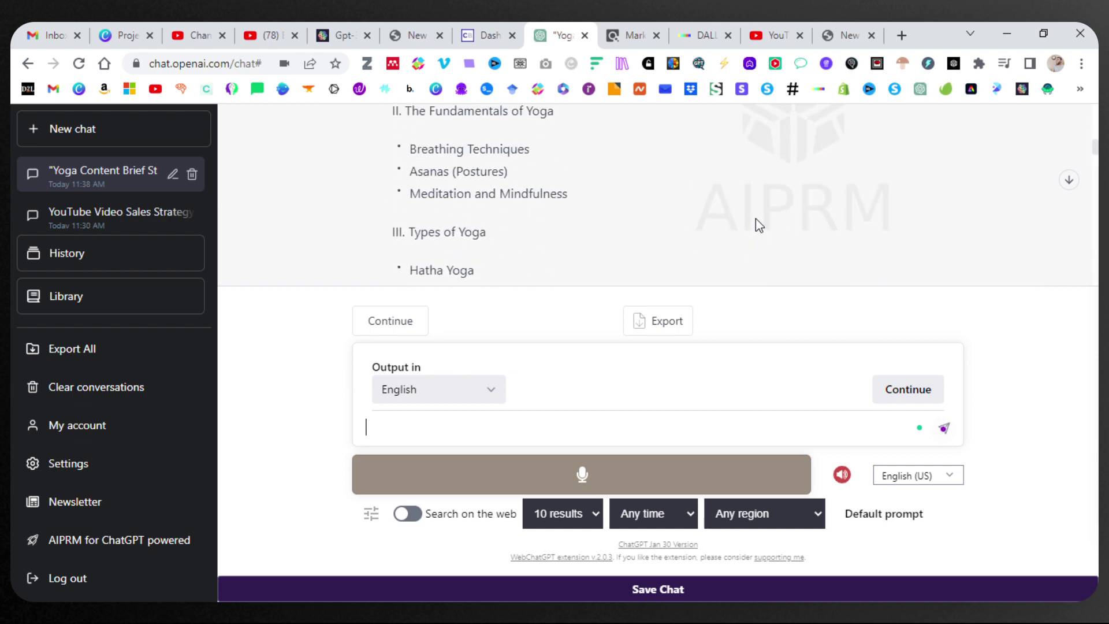
pyautogui.scroll(-3, 756, 219)
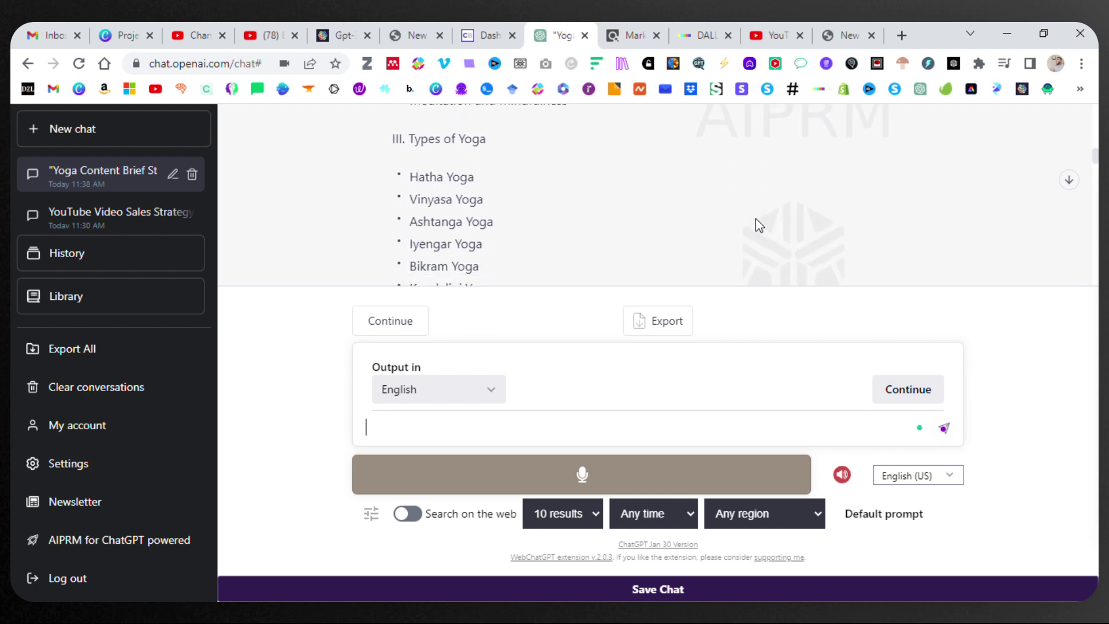
pyautogui.scroll(-1, 756, 218)
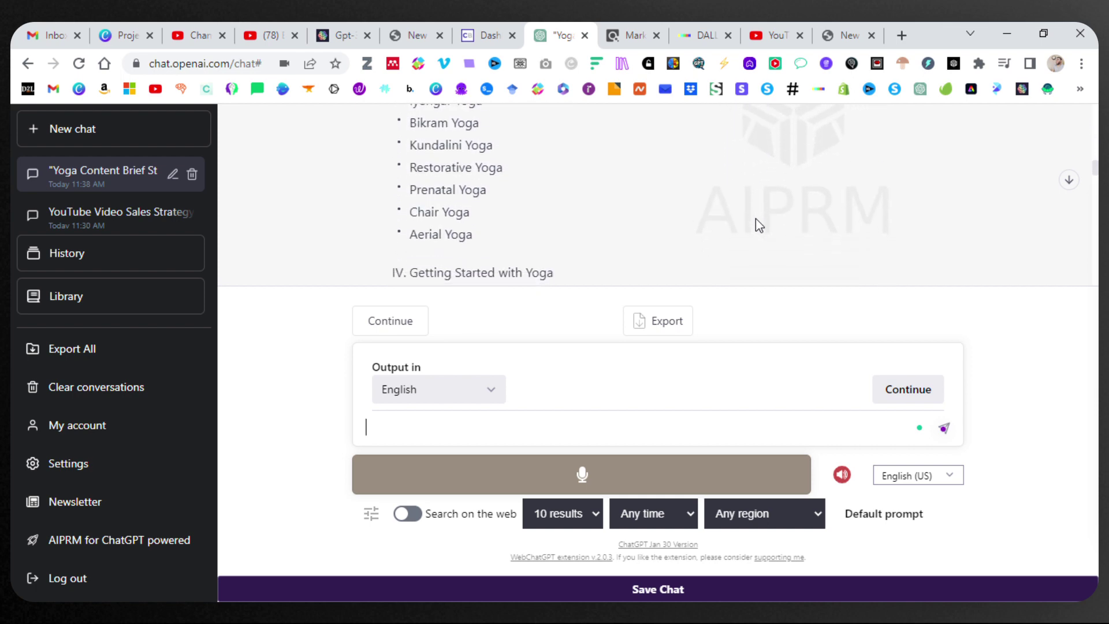
pyautogui.scroll(-2, 756, 219)
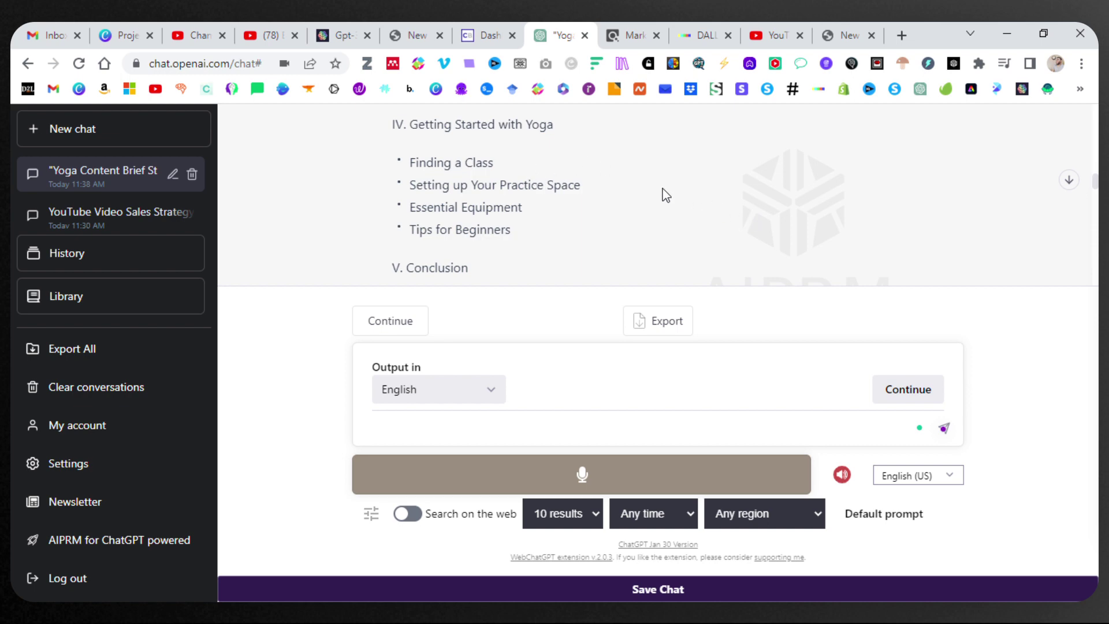
pyautogui.scroll(-1, 664, 194)
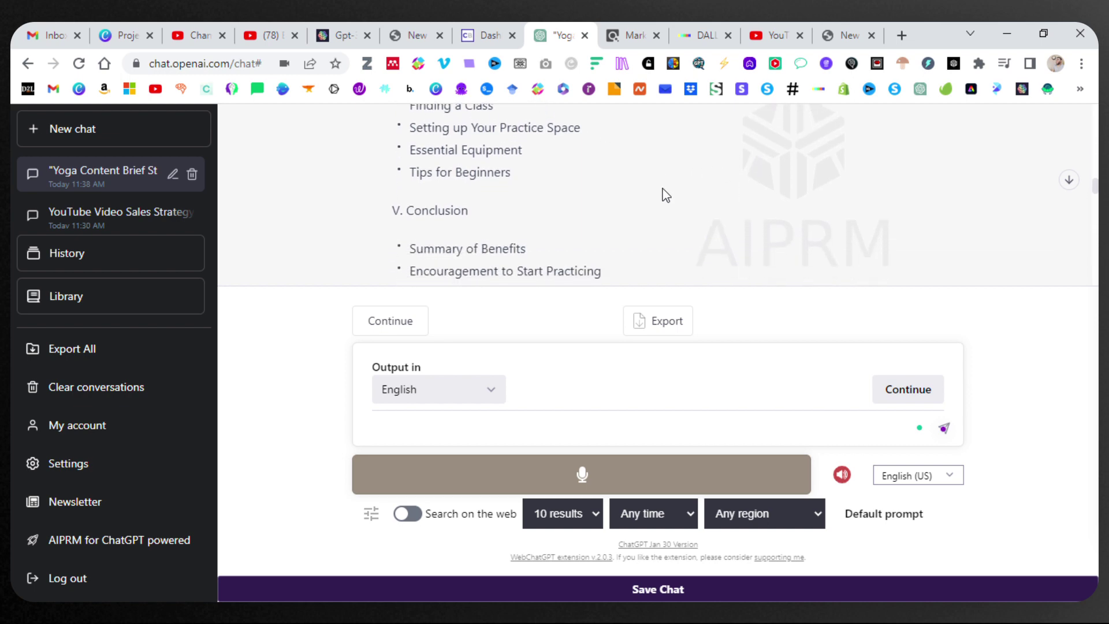
pyautogui.scroll(-1, 666, 194)
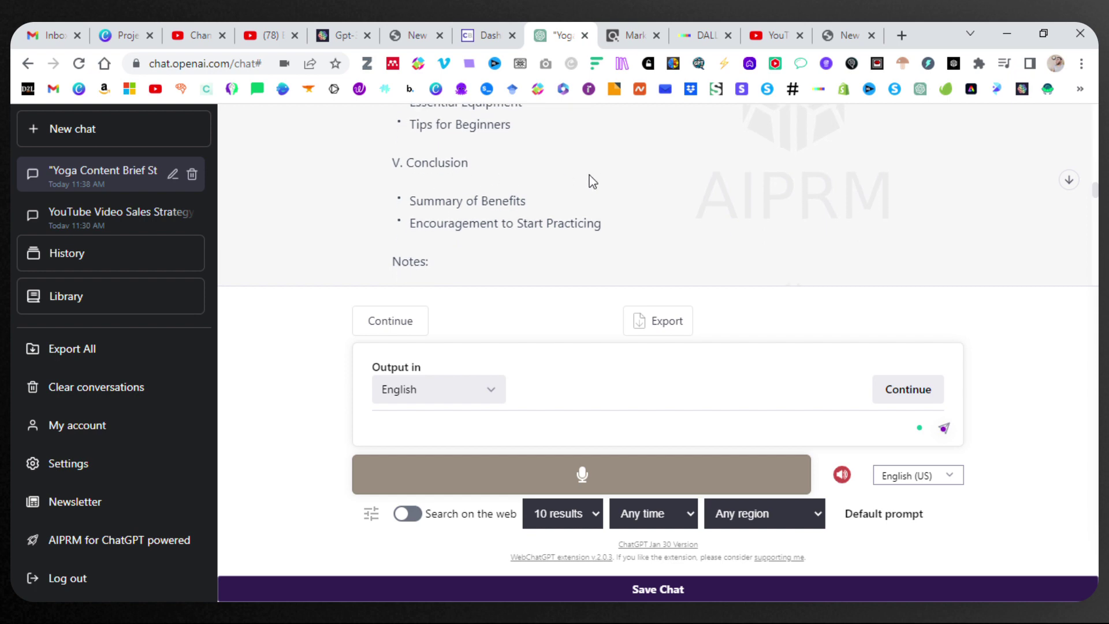
pyautogui.scroll(-1, 589, 175)
pyautogui.scroll(-4, 593, 181)
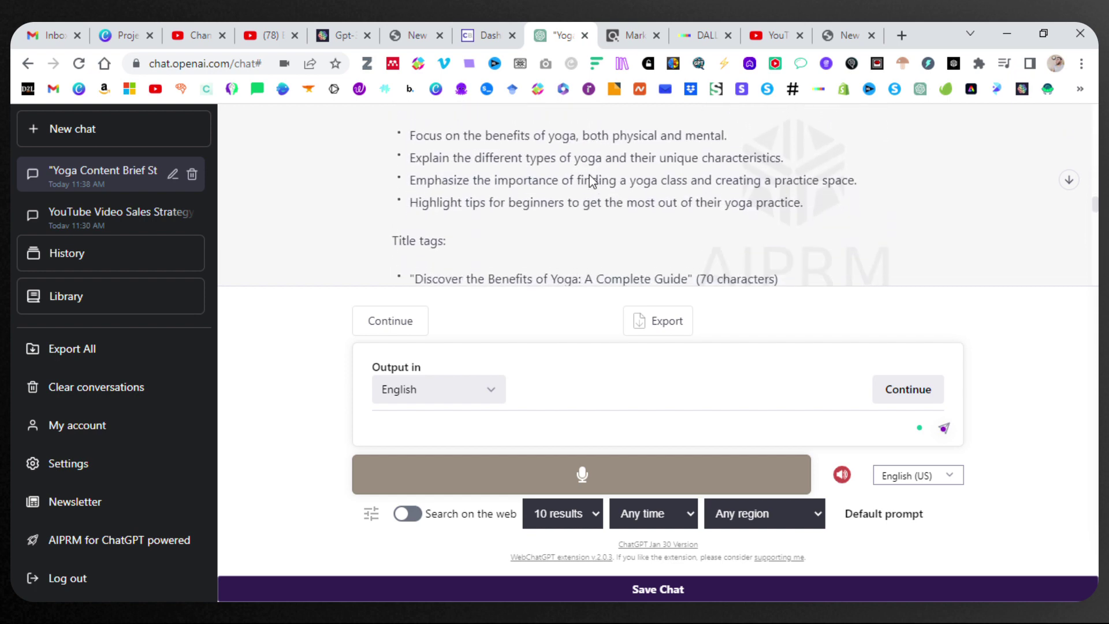
pyautogui.scroll(-8, 590, 175)
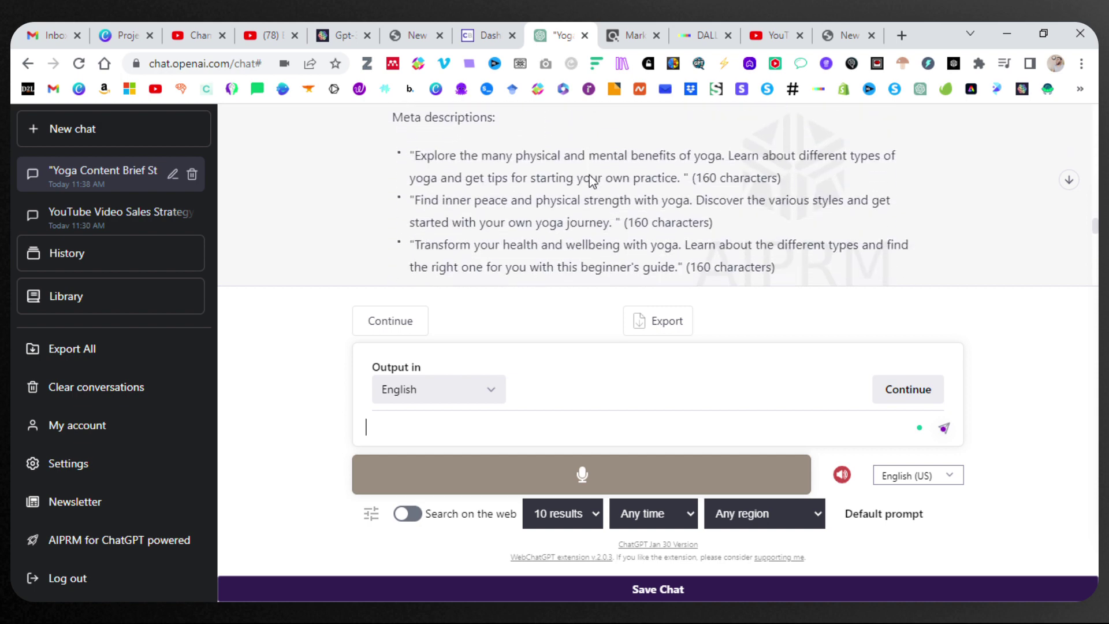
pyautogui.scroll(1, 590, 174)
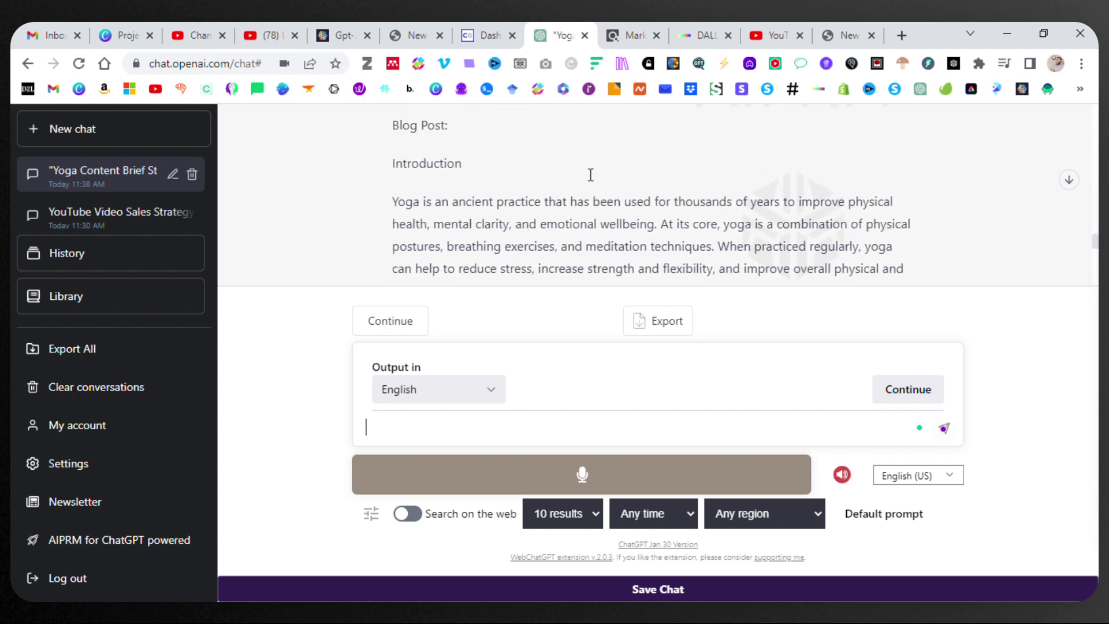
pyautogui.scroll(-2, 591, 174)
pyautogui.scroll(-6, 590, 174)
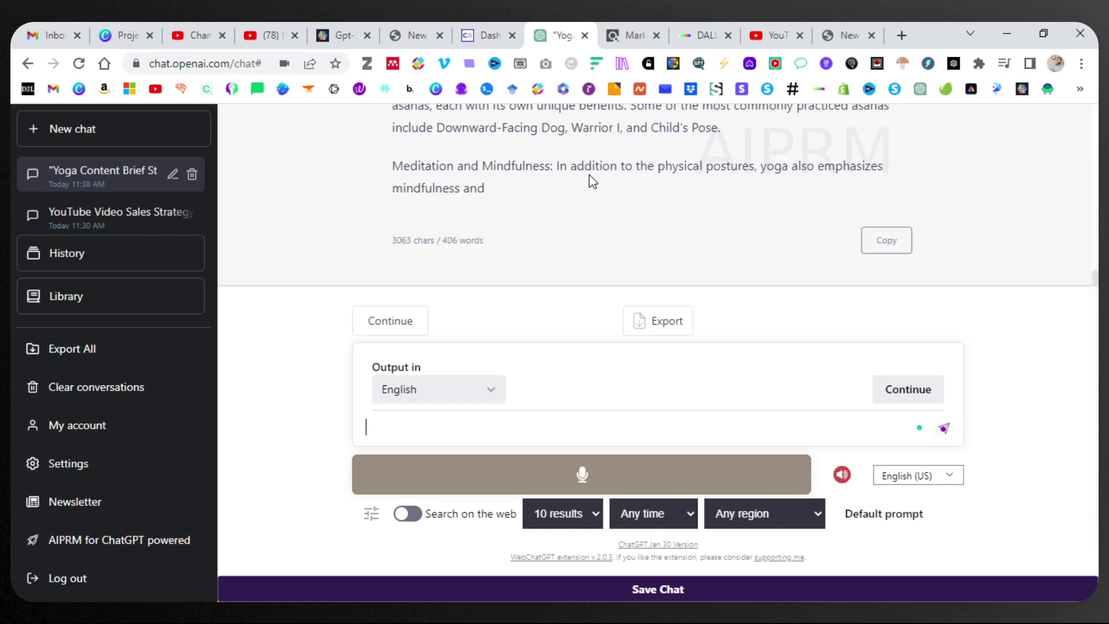
pyautogui.scroll(-1, 589, 174)
pyautogui.scroll(1, 555, 187)
# Extend the yoga post with Continue through the types of yoga, then open a new chat
pyautogui.click(906, 395)
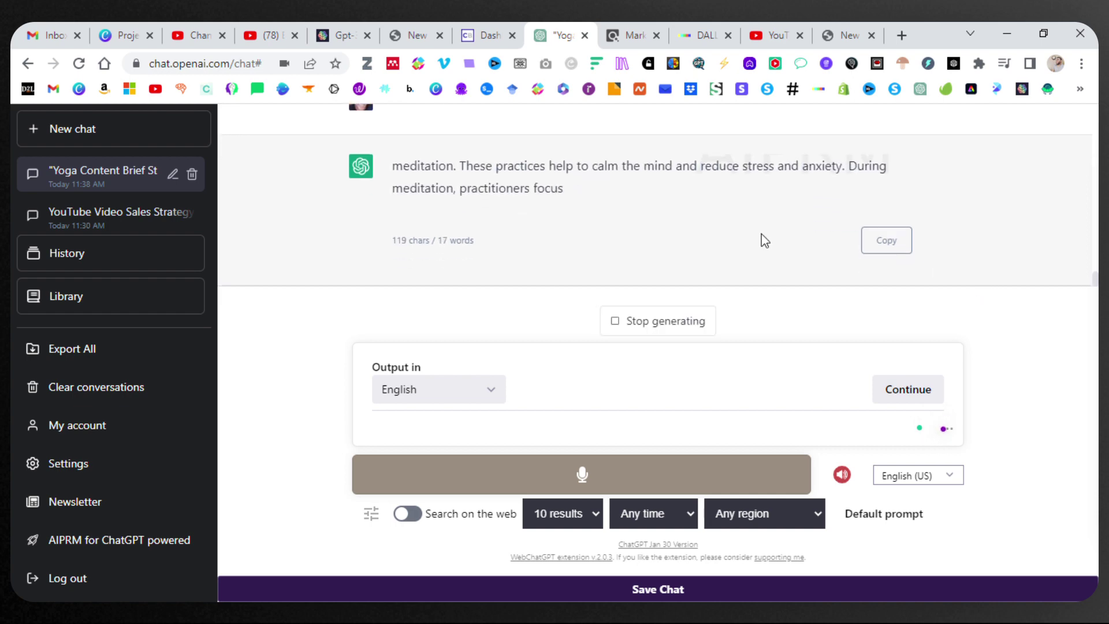
pyautogui.scroll(2, 763, 239)
pyautogui.scroll(-3, 761, 234)
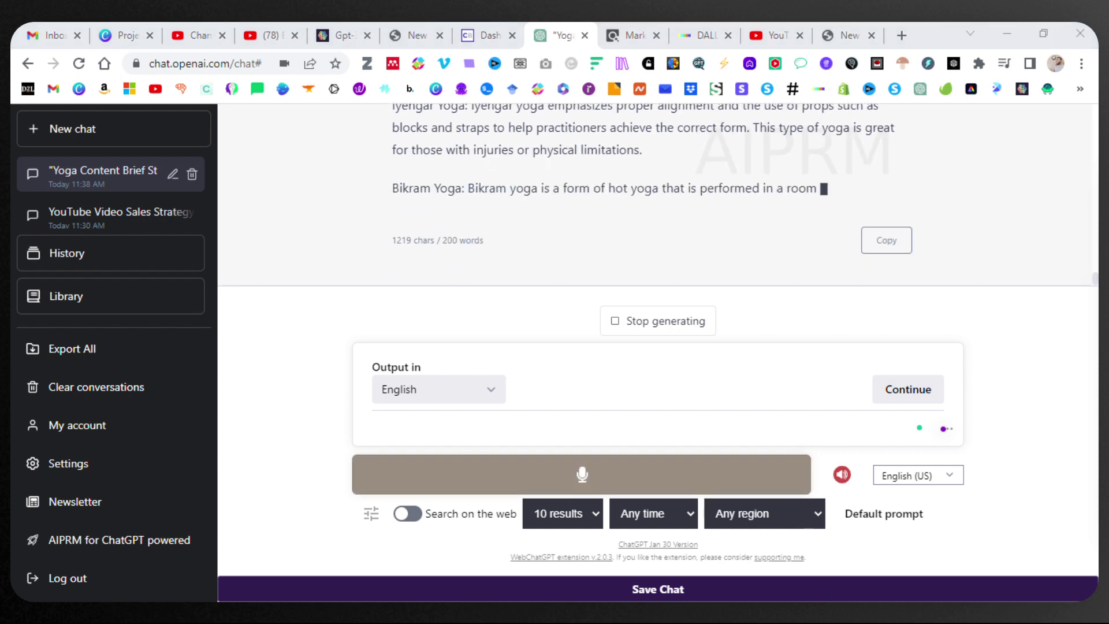
pyautogui.click(996, 264)
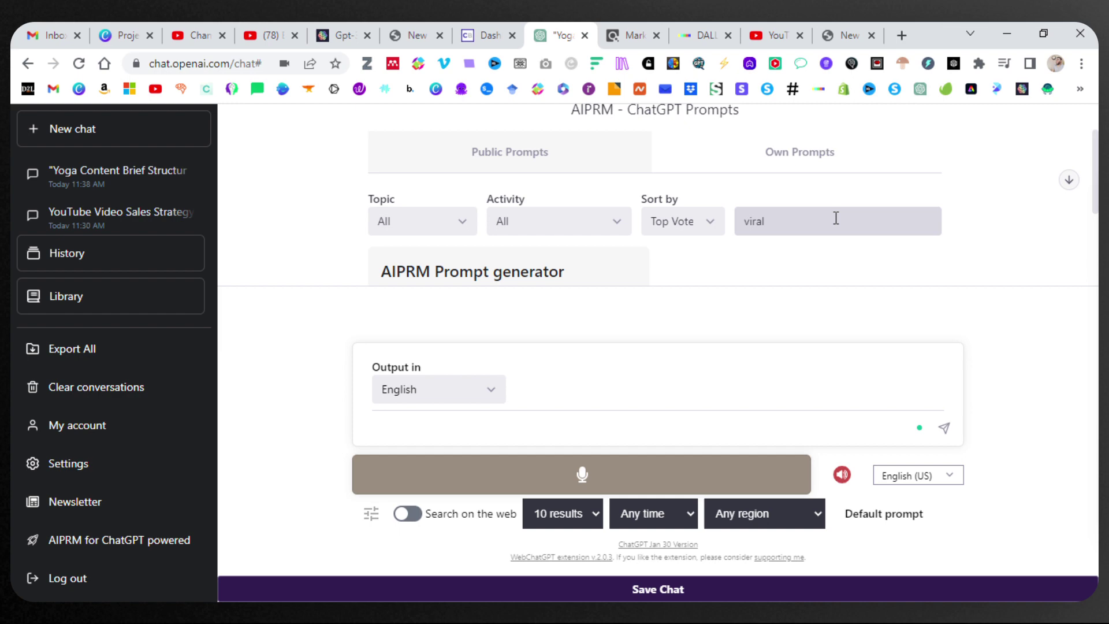
# Find the AIPRM Prompt generator among the 'viral' results and load its template
pyautogui.scroll(-3, 835, 217)
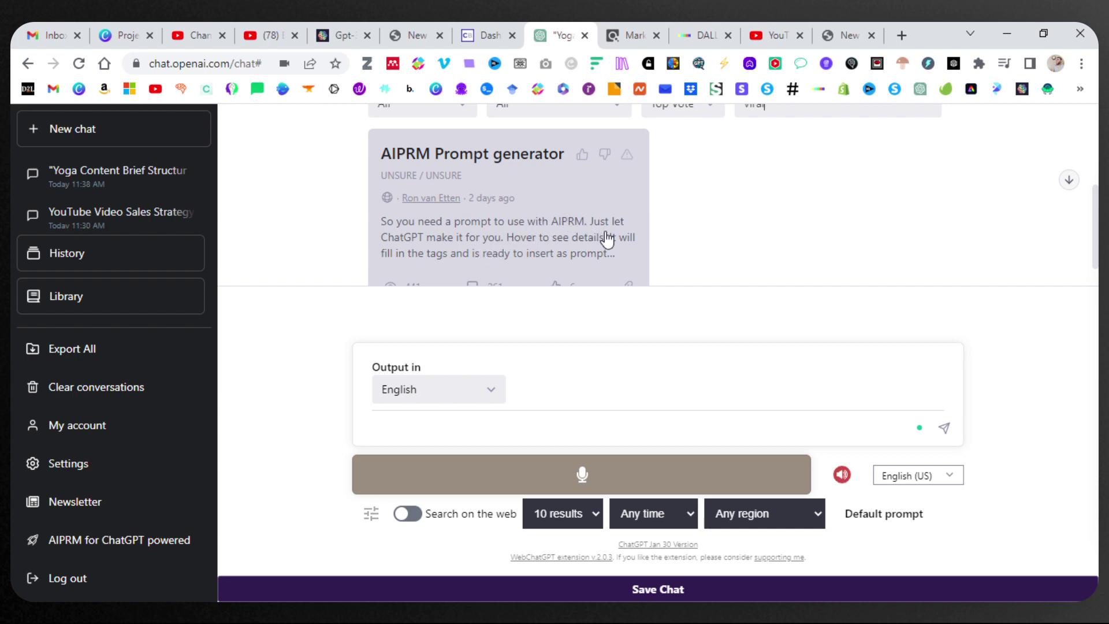
pyautogui.scroll(-1, 611, 238)
pyautogui.scroll(4, 611, 238)
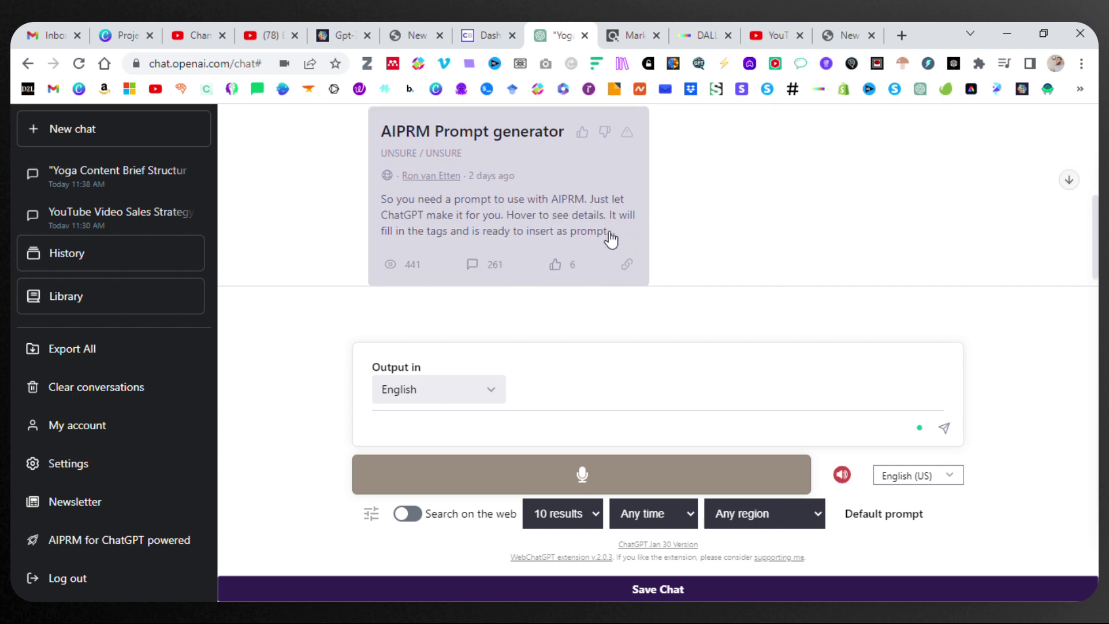
pyautogui.scroll(-3, 609, 240)
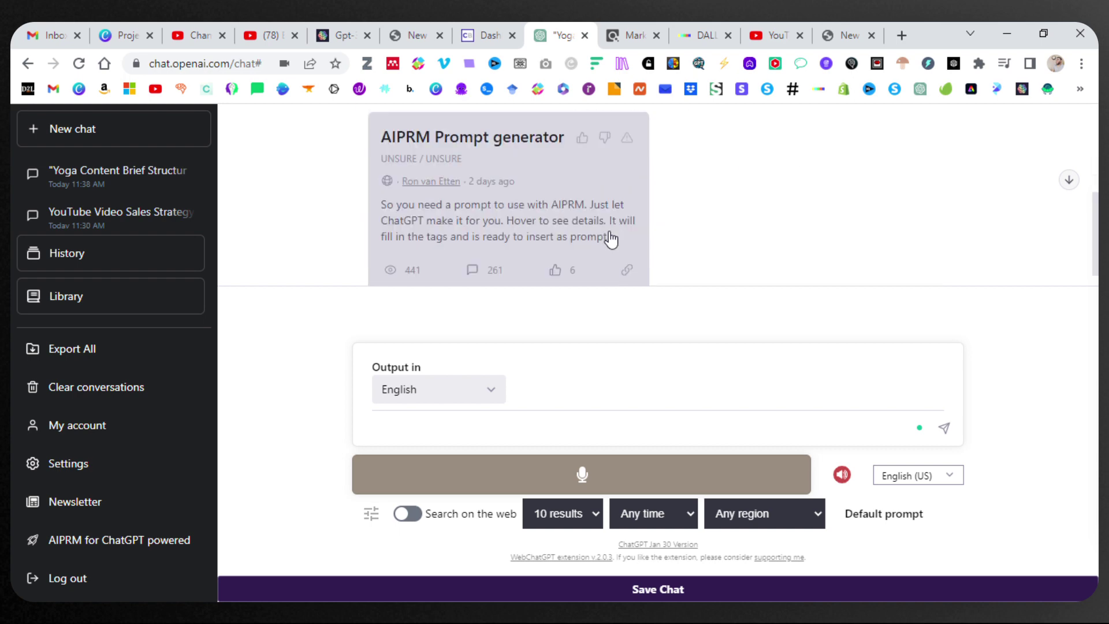
pyautogui.click(564, 198)
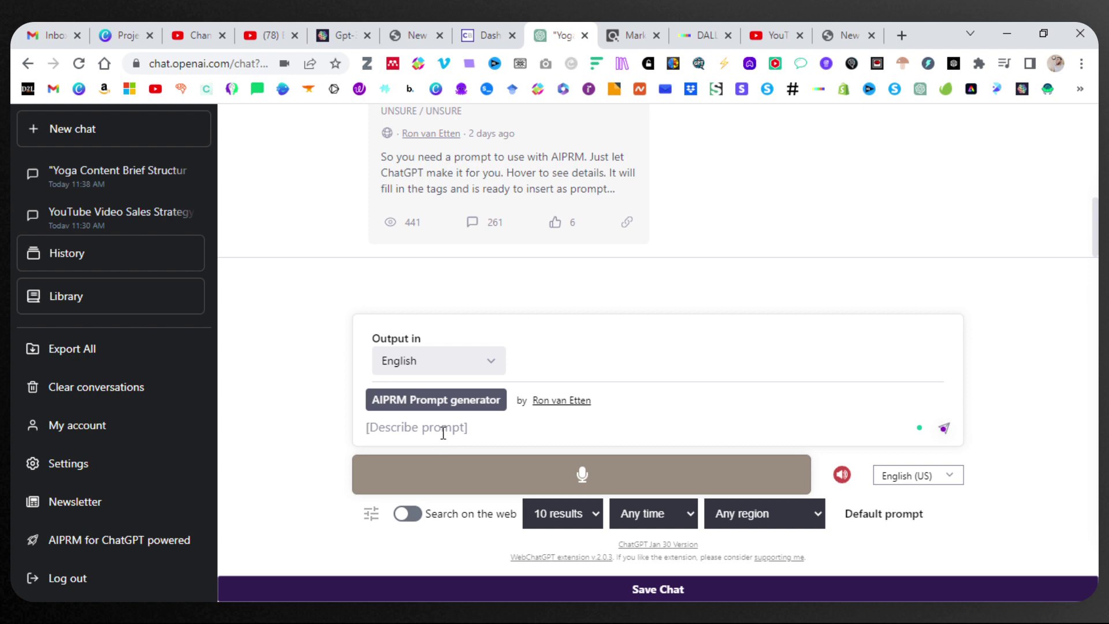
# Ask the generator for an 'act as a lawyer' legal-brief prompt
pyautogui.write('act as a lawyer')
pyautogui.press('Return')
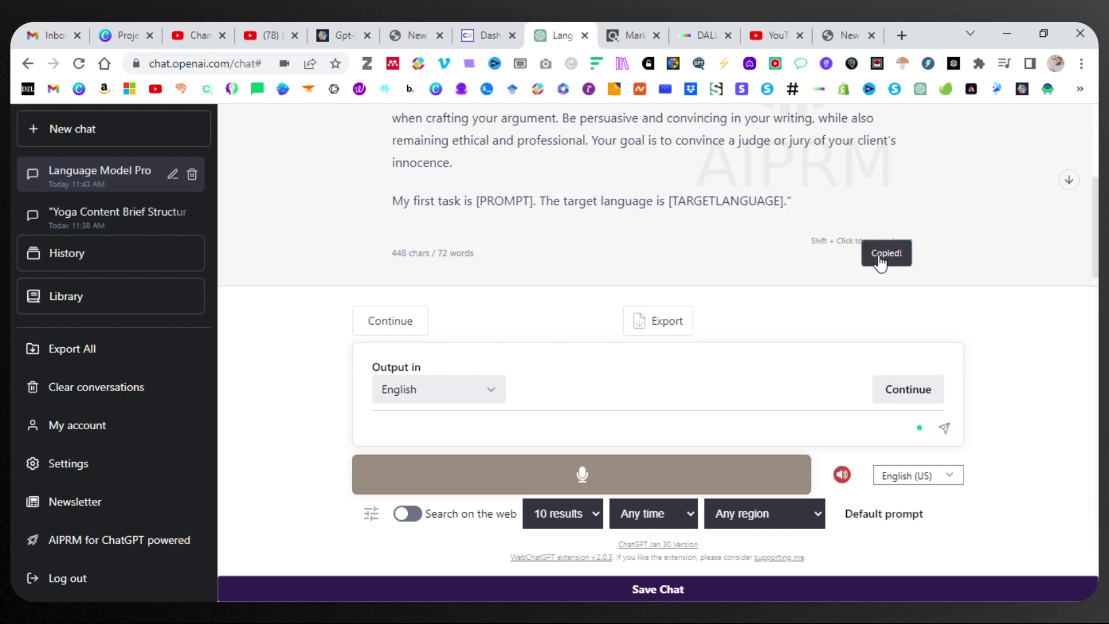
# In a new chat, paste the lawyer prompt, fill in 'defined parking ticket' and 'judge', and send
pyautogui.click(131, 126)
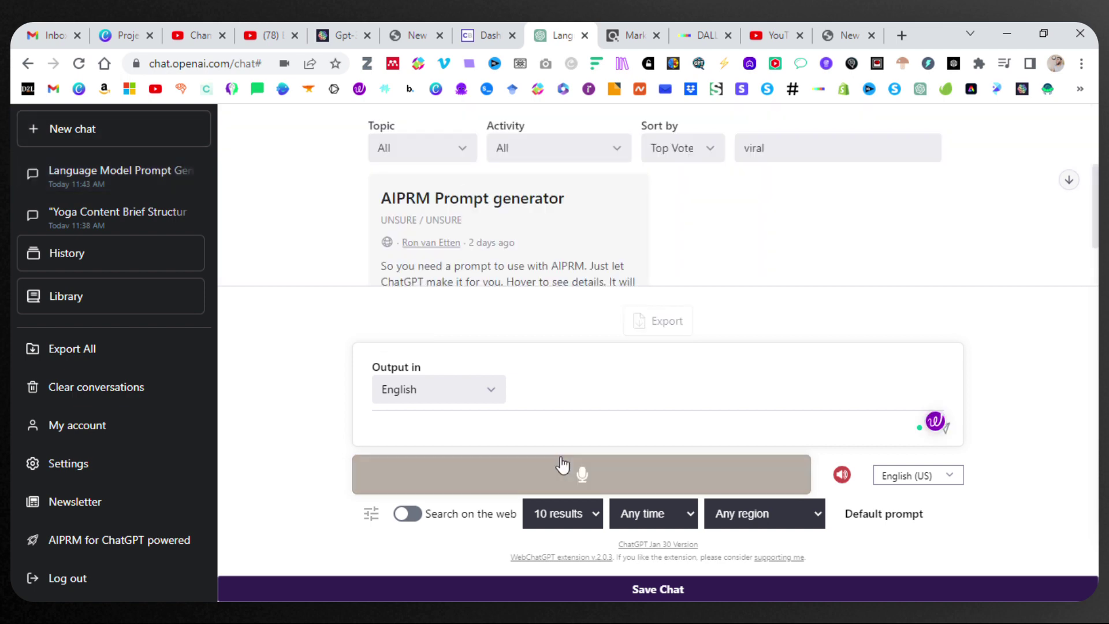
pyautogui.write('"Act as a lawyer and draft a legal brief that argues for a client\'s innocence in a criminal case. Consider the facts of the case, relevant laws and regulations, and previous court rulings when crafting your argument. Be persuasive and convincing in your writing, while also remaining ethical and professional. Your goal is to convince a judge or jury of your client\'s innocence.  My first task is [PROMPT]. The target language is [TARGETLANGUAGE]."')
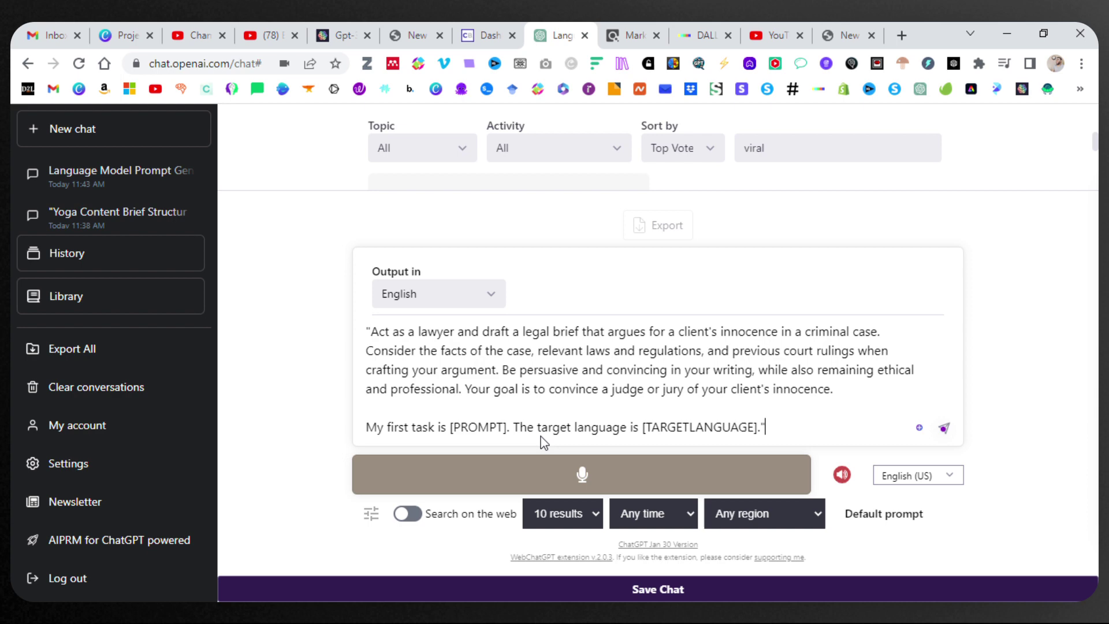
pyautogui.doubleClick(483, 430)
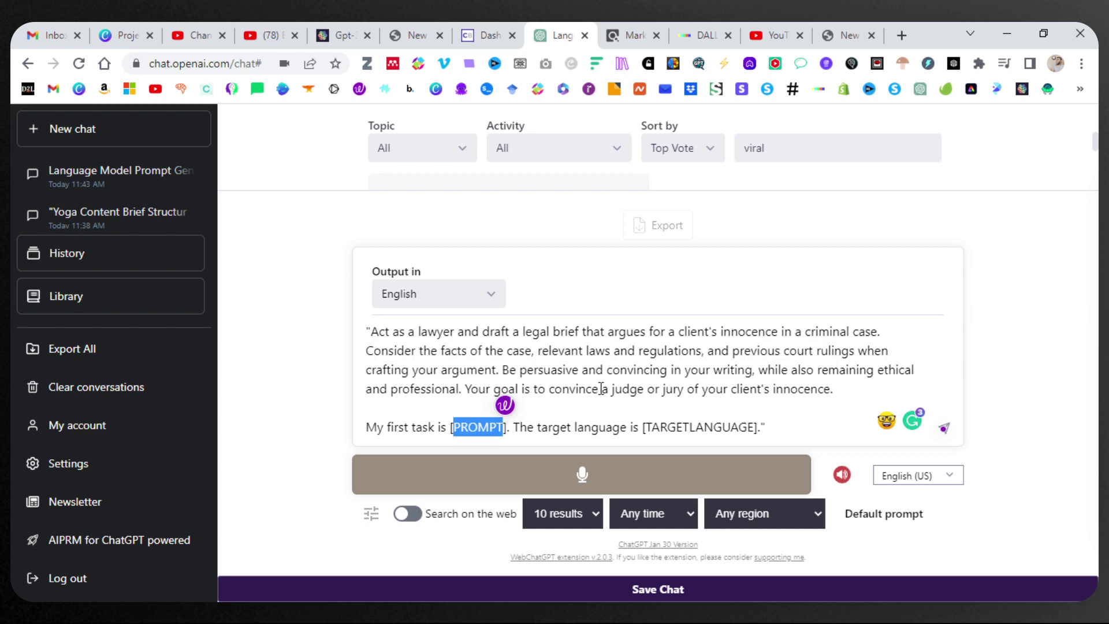
pyautogui.write('defined ')
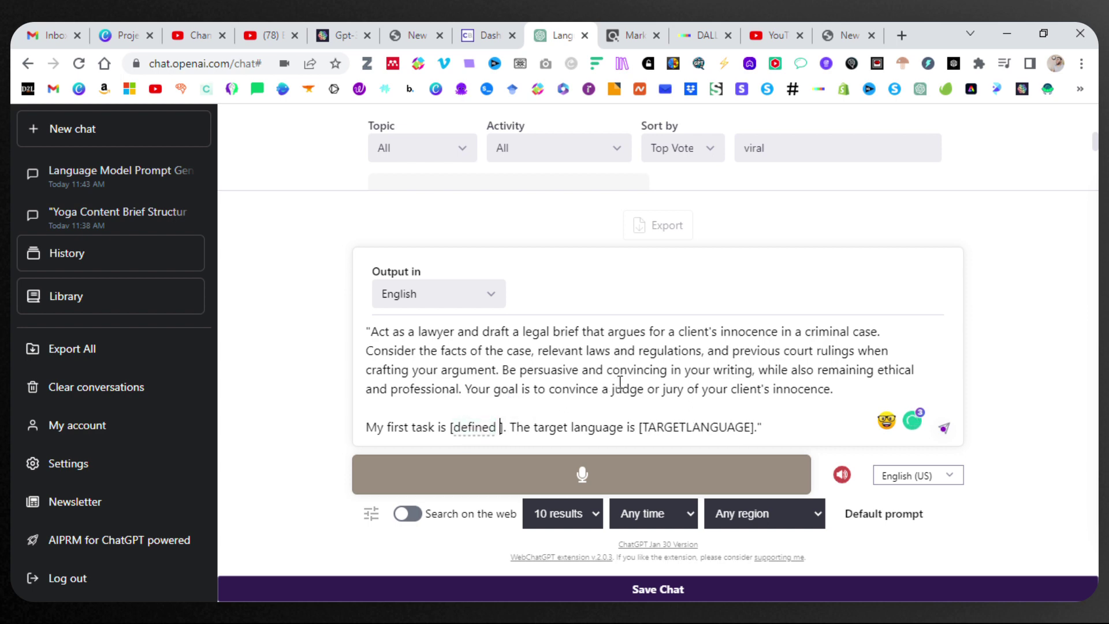
pyautogui.write('p')
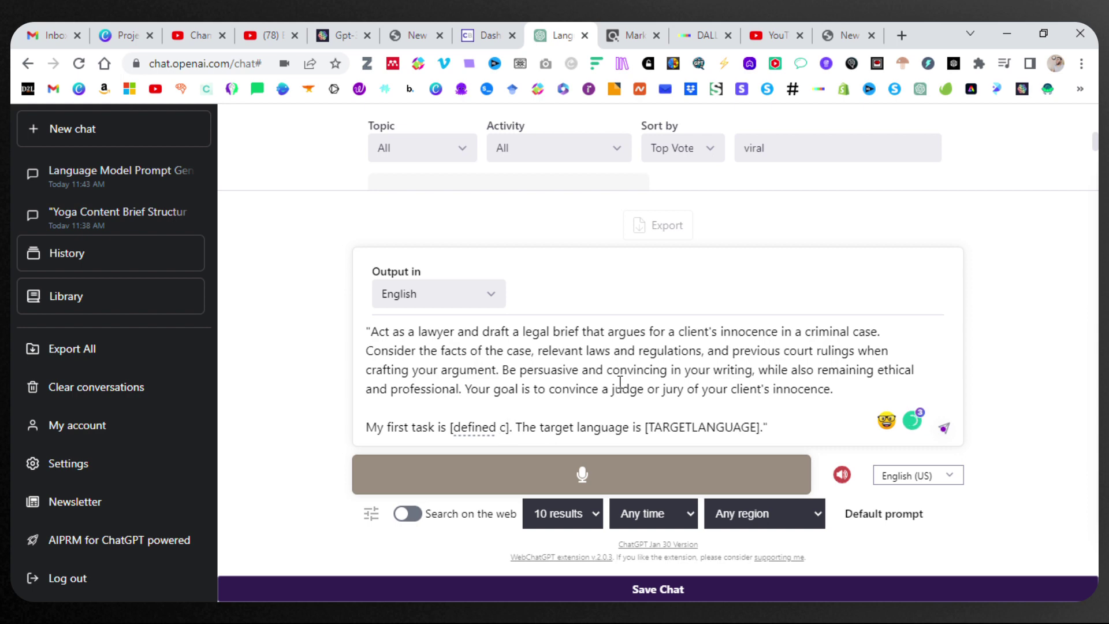
pyautogui.press('BackSpace')
pyautogui.write('parking tic')
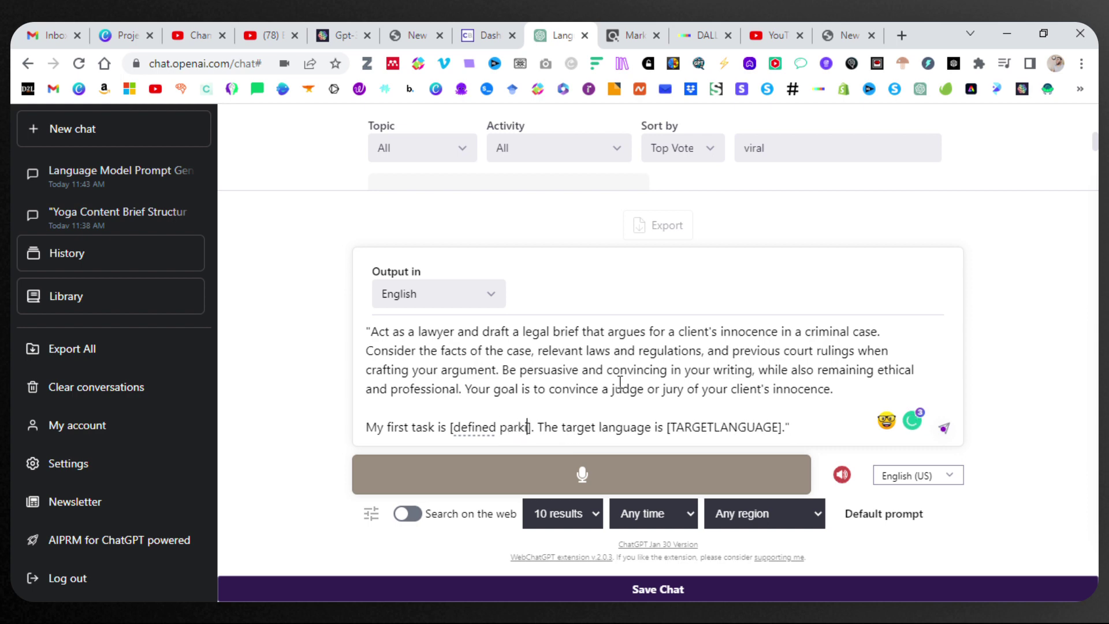
pyautogui.write('ket')
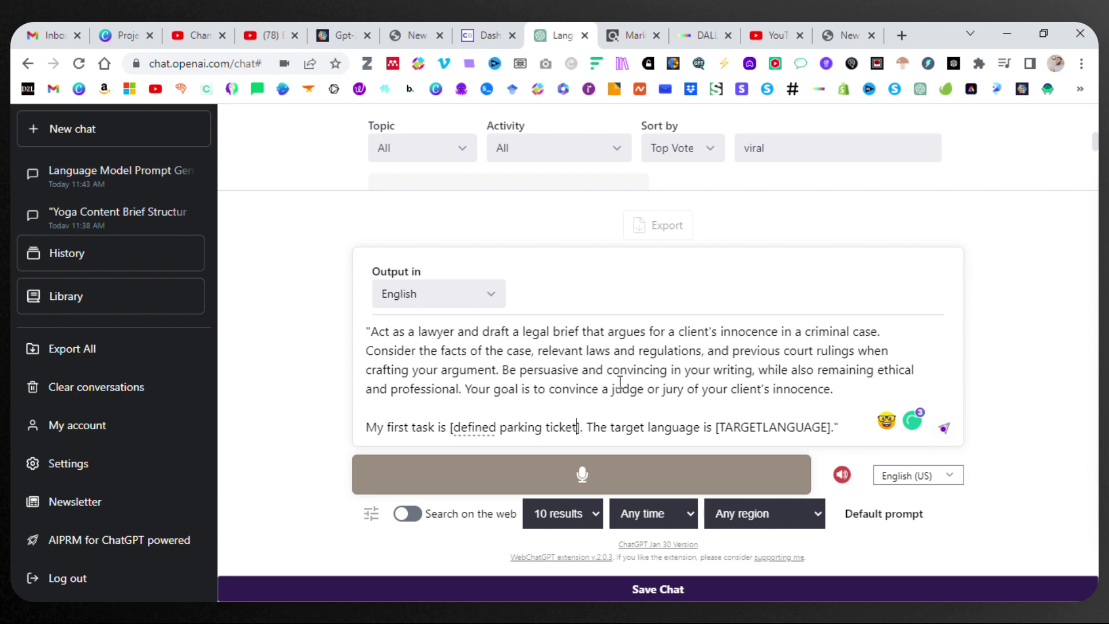
pyautogui.doubleClick(762, 425)
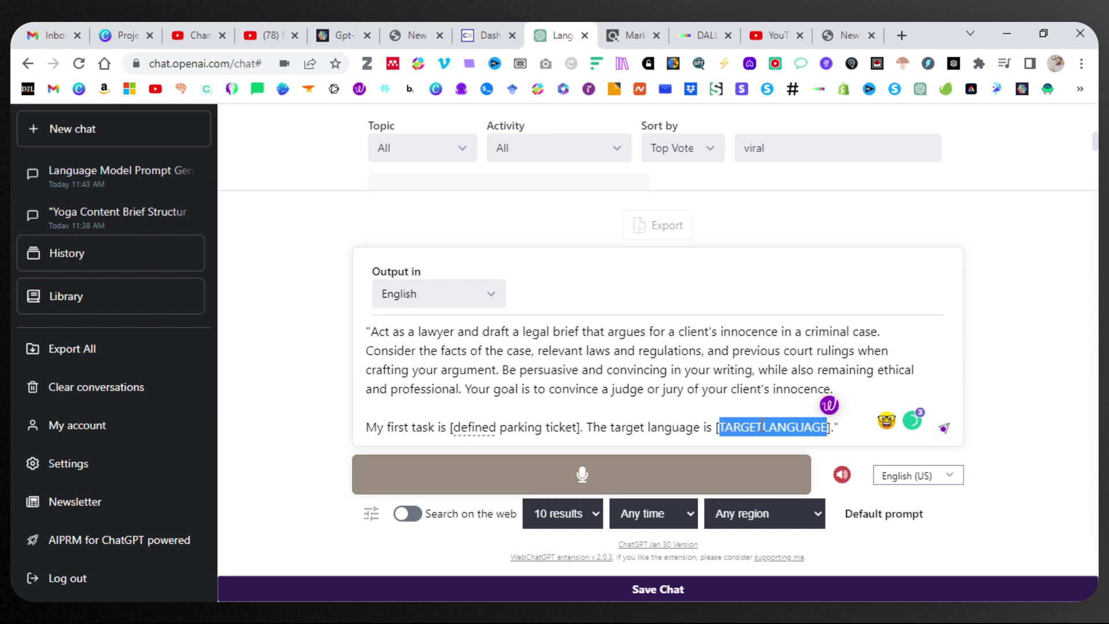
pyautogui.write('judge')
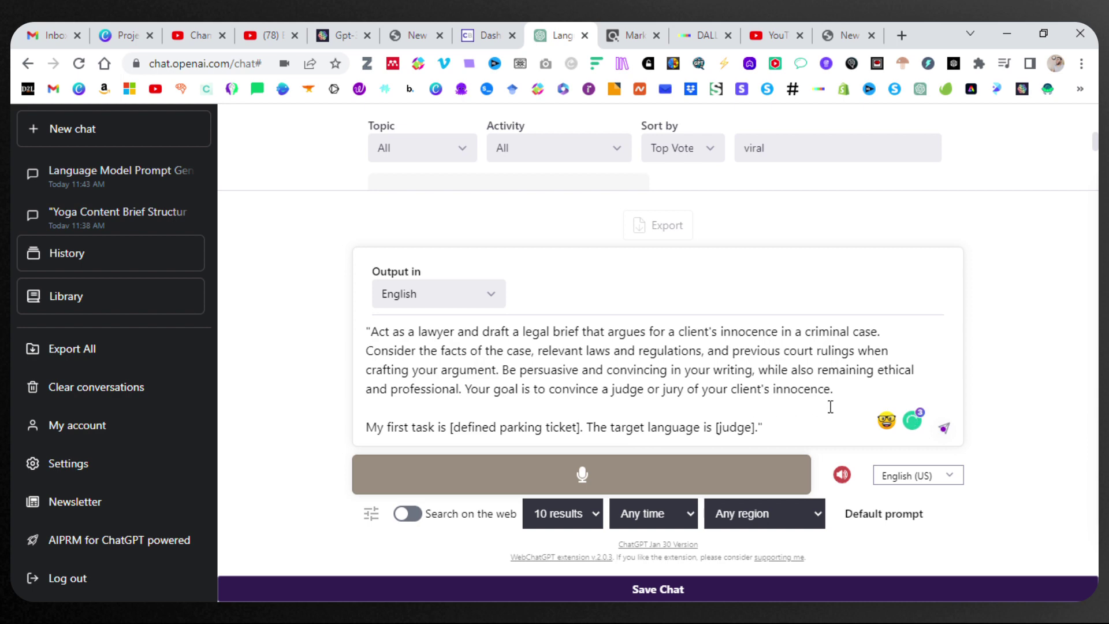
pyautogui.press('Return')
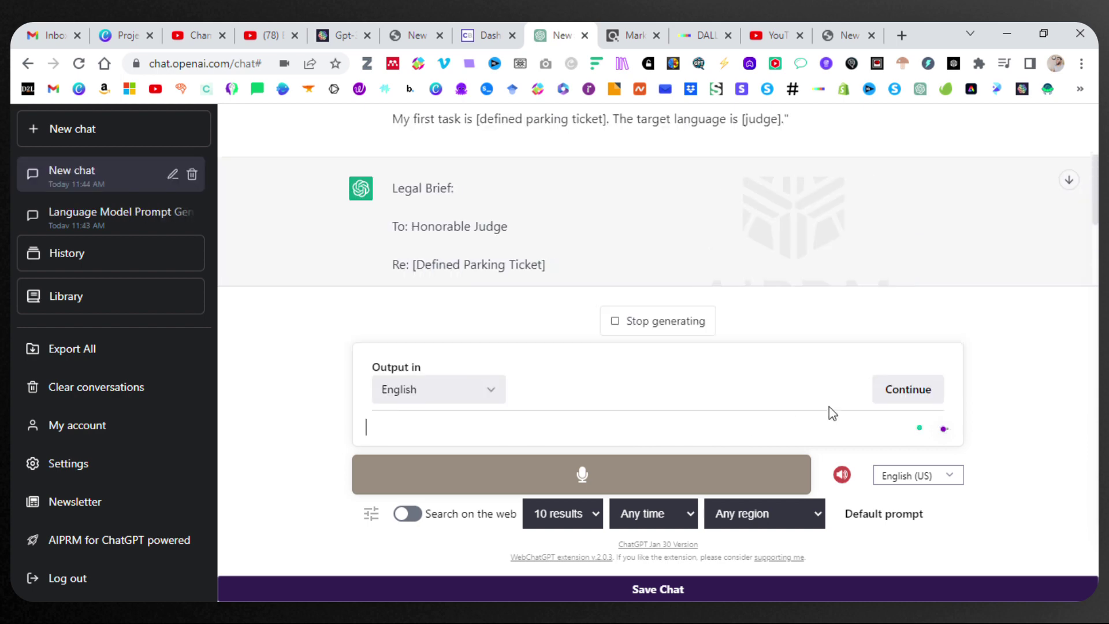
# Follow the legal brief asking the judge to dismiss the parking ticket as it generates
pyautogui.scroll(-2, 903, 231)
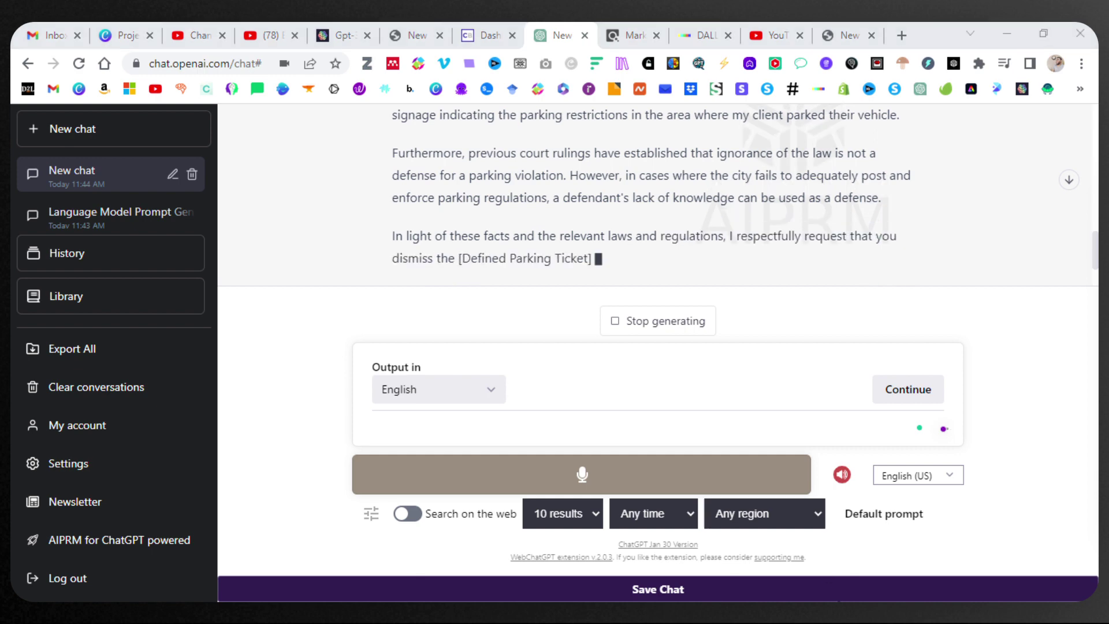
pyautogui.click(1009, 255)
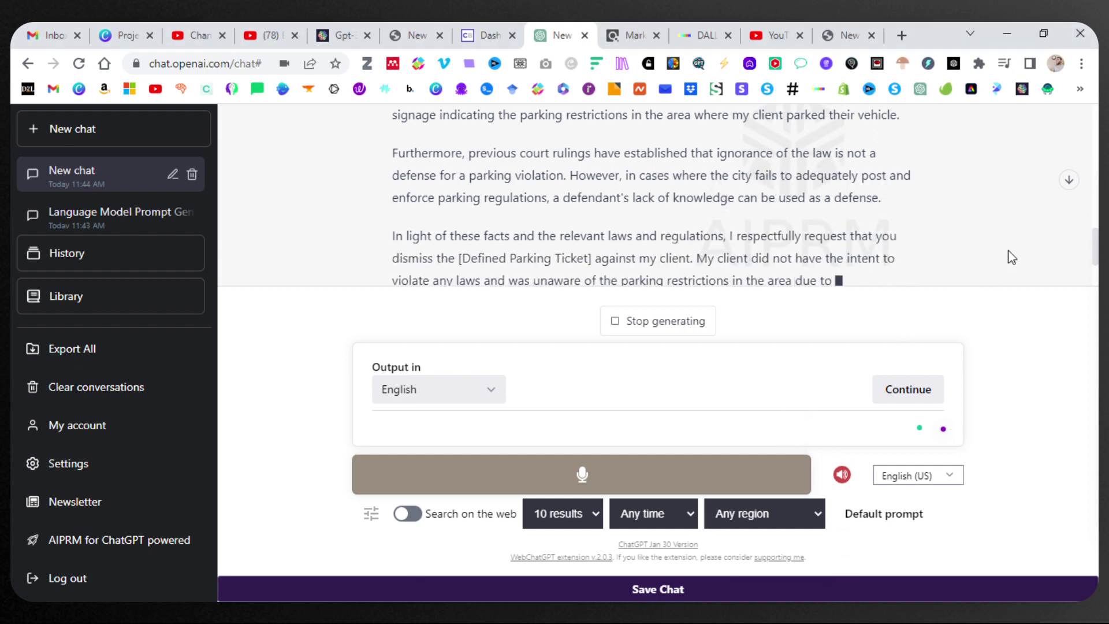